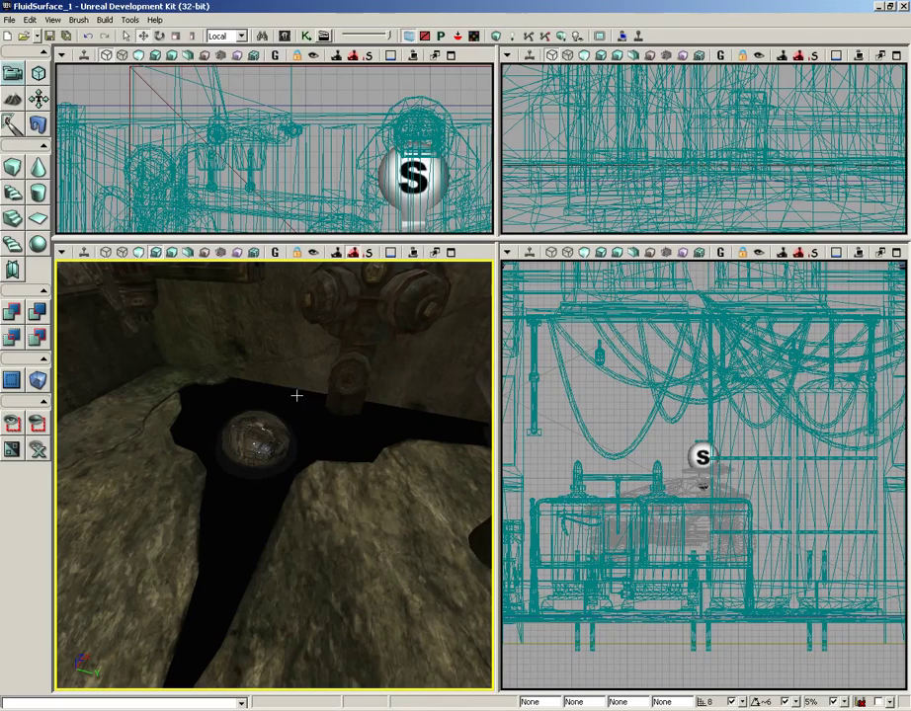
- Create a new material M_waterPuddle in FluidPackage and select the RTTCube_WaterReflection texture
{"action": "left_click", "coordinate": [284, 38]}
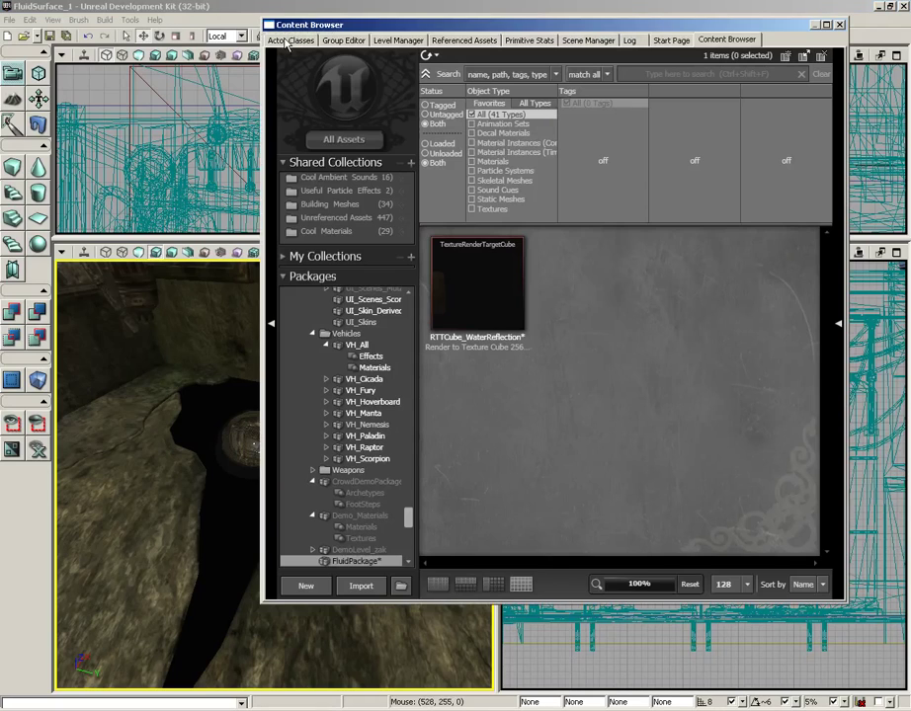
{"action": "right_click", "coordinate": [575, 279]}
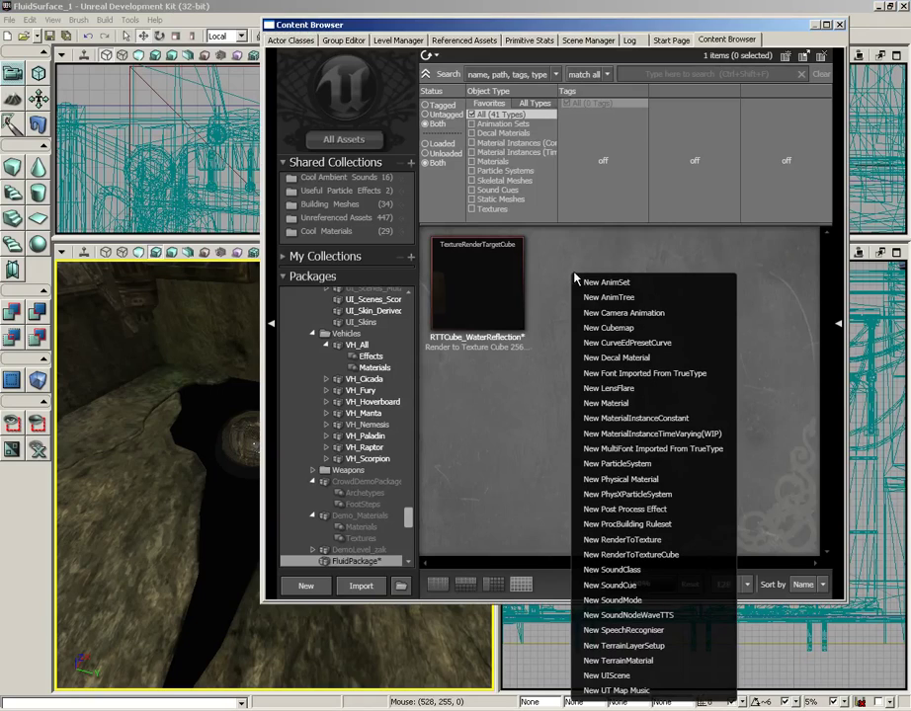
{"action": "left_click", "coordinate": [607, 403]}
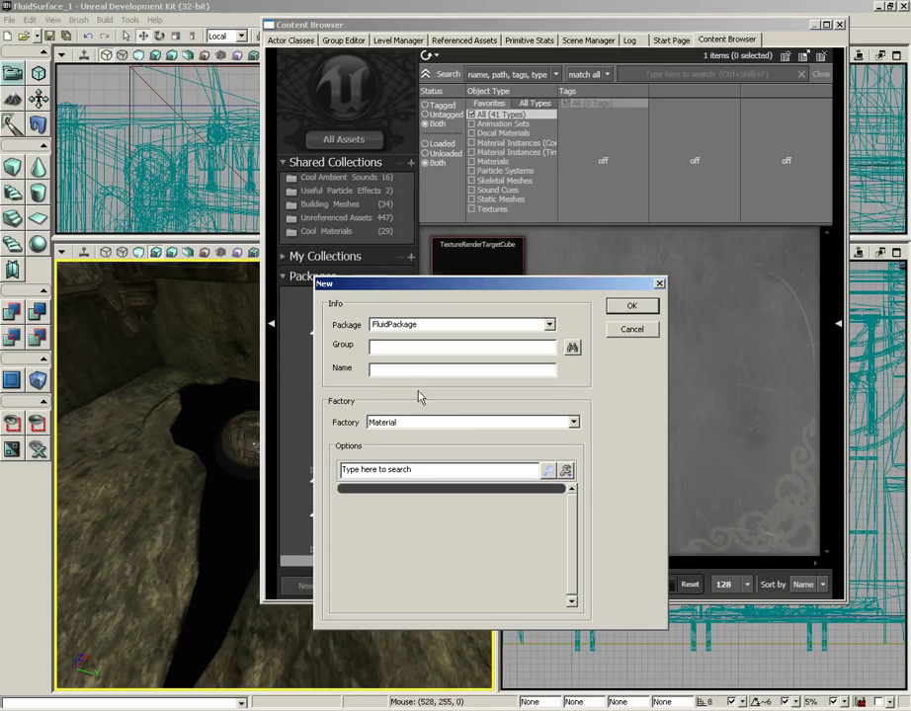
{"action": "left_click", "coordinate": [400, 369]}
{"action": "type", "text": "M_waterPUddle"}
{"action": "key", "text": "Return"}
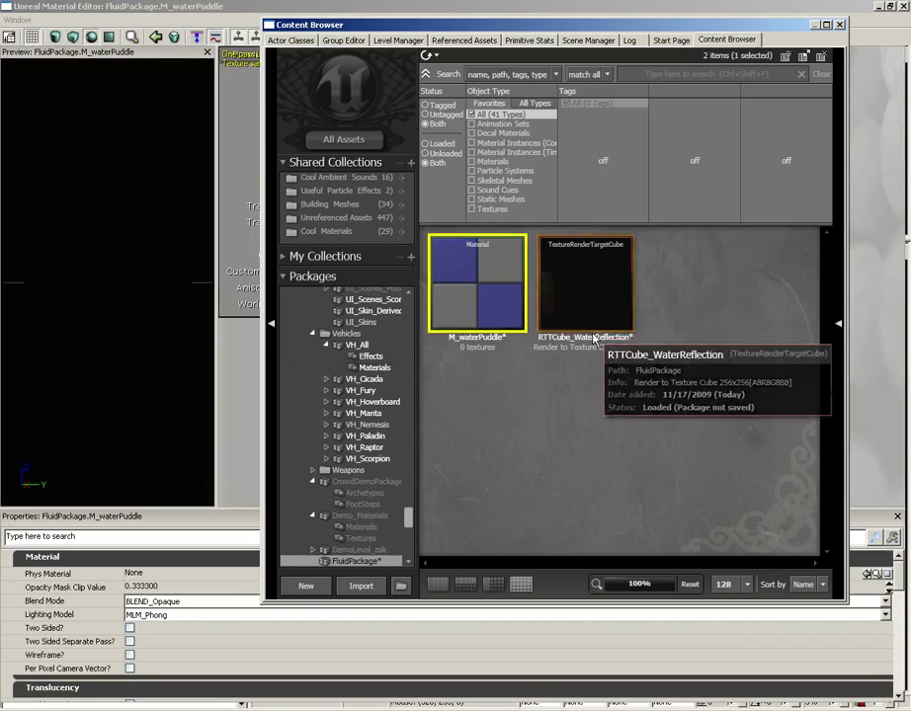
{"action": "left_click", "coordinate": [599, 261]}
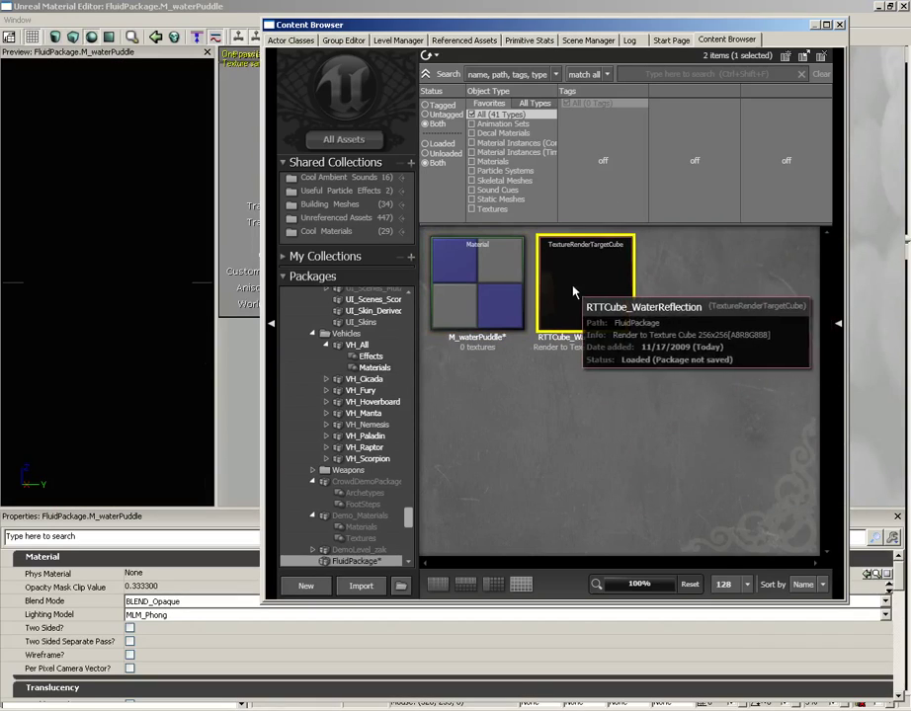
- Set the material's Blend Mode to BLEND_Translucent
{"action": "left_click", "coordinate": [838, 23]}
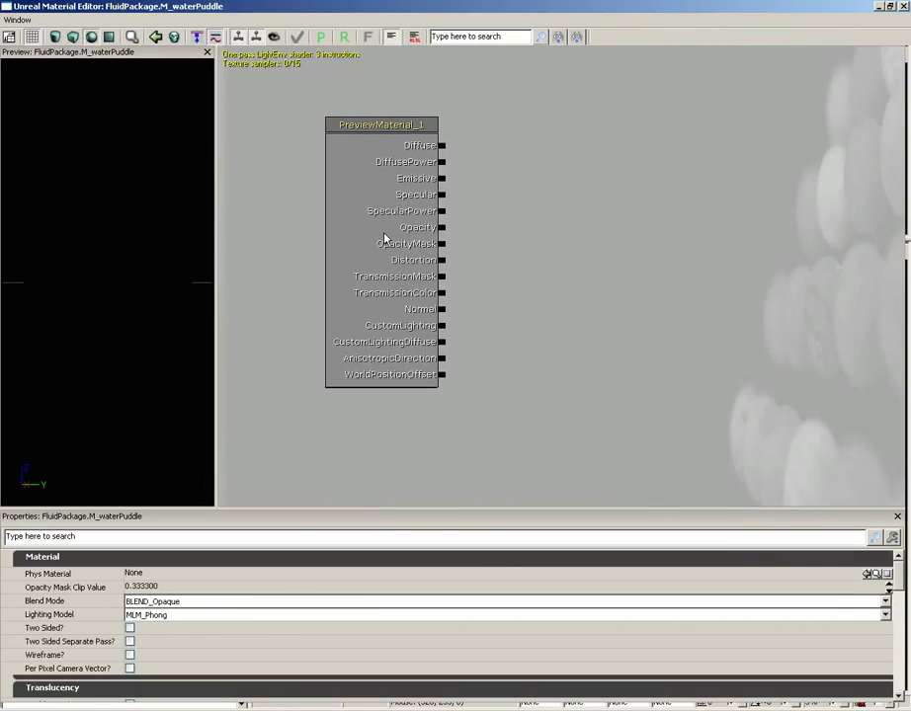
{"action": "left_click", "coordinate": [197, 603]}
{"action": "left_click", "coordinate": [191, 634]}
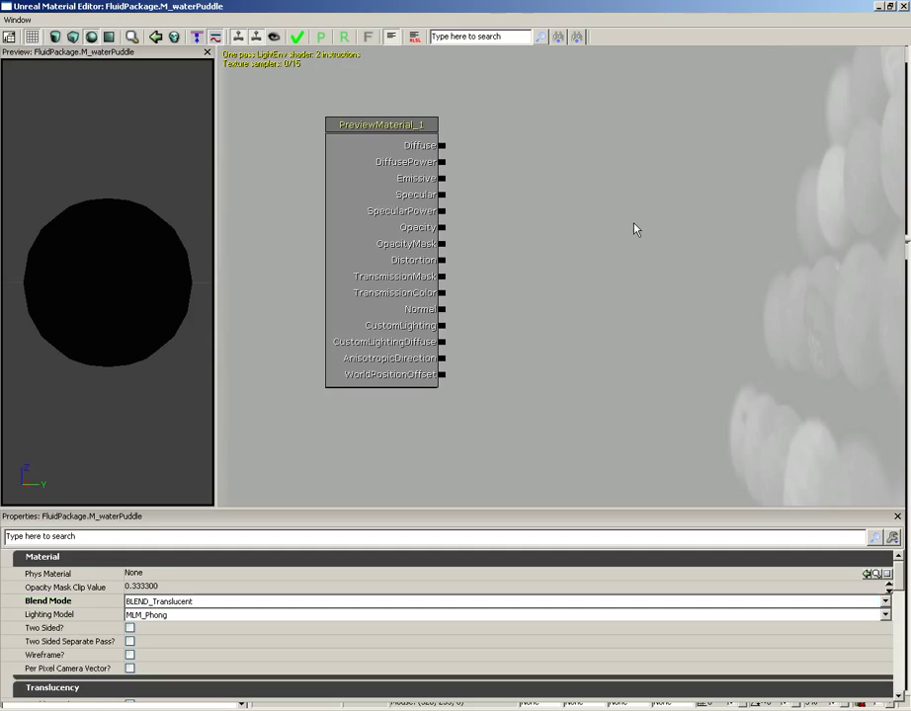
- Add a Texture Sample of RTTCube_WaterReflection to the material graph
{"action": "left_click", "coordinate": [632, 260]}
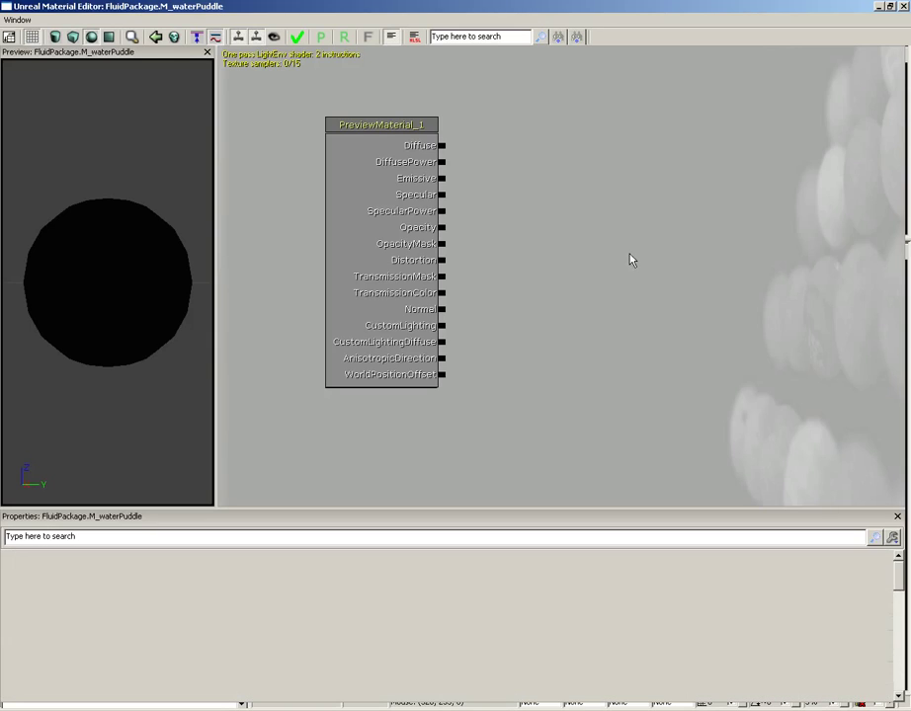
{"action": "left_click_drag", "start_coordinate": [651, 223], "coordinate": [617, 245]}
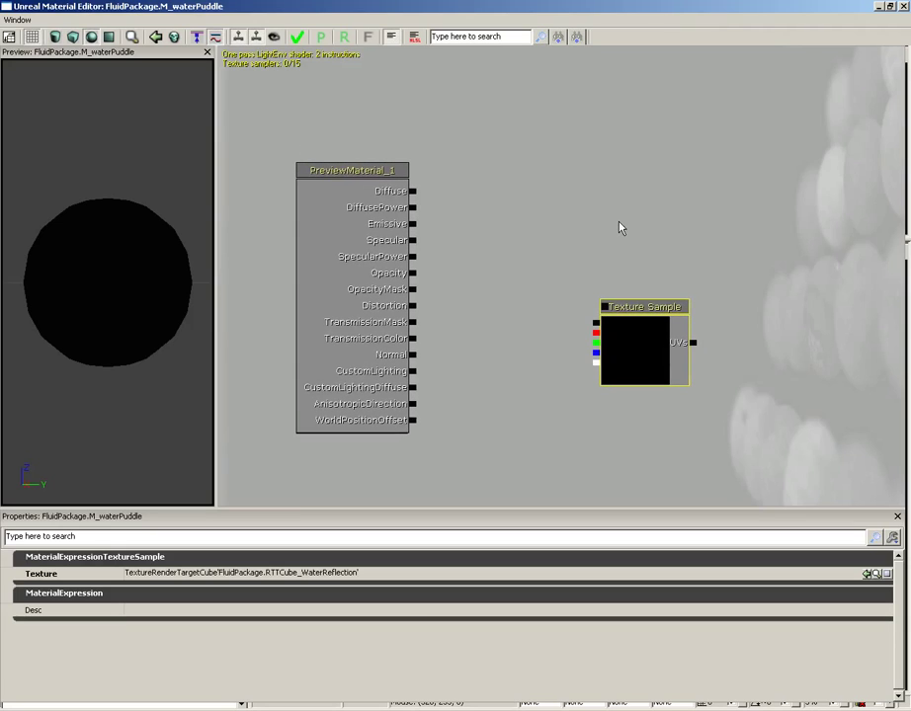
{"action": "left_click", "coordinate": [618, 223]}
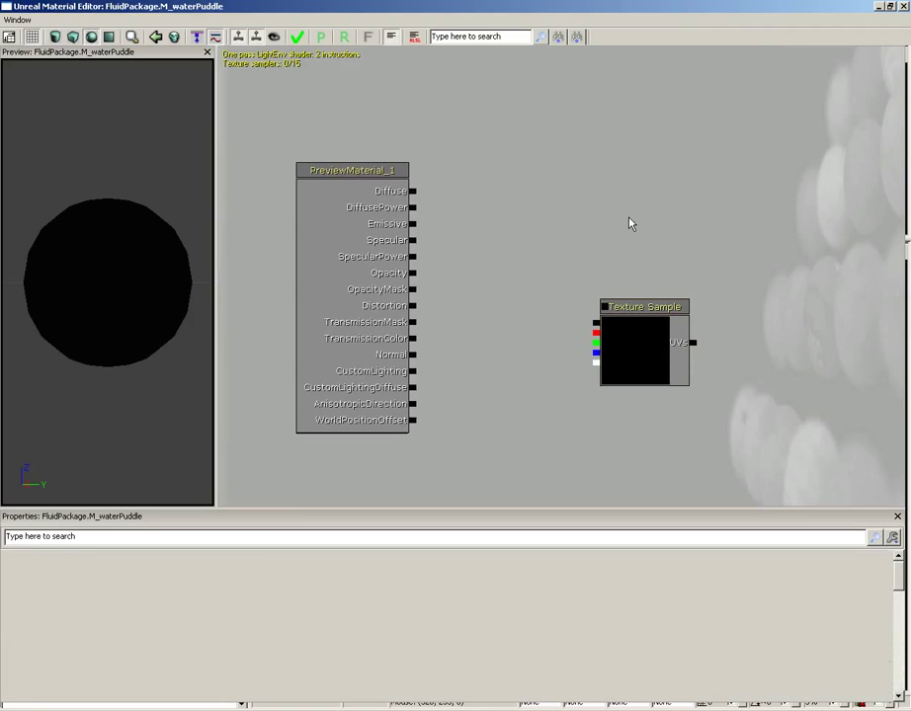
- Add a Constant node above it with an R value of 1.5
{"action": "left_click", "coordinate": [628, 223]}
{"action": "left_click_drag", "start_coordinate": [661, 256], "coordinate": [628, 243]}
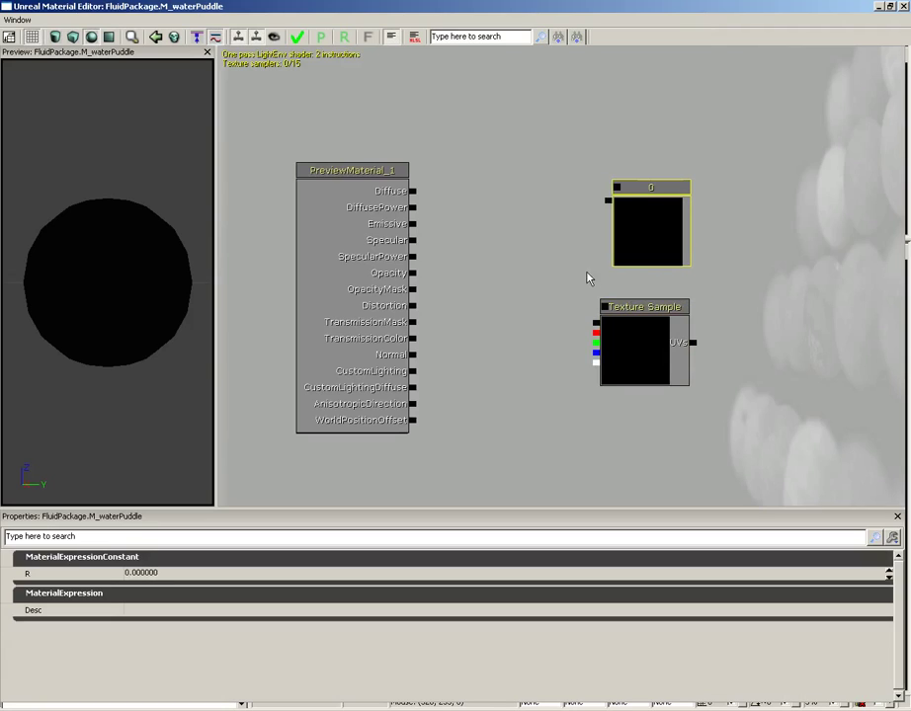
{"action": "left_click", "coordinate": [160, 573]}
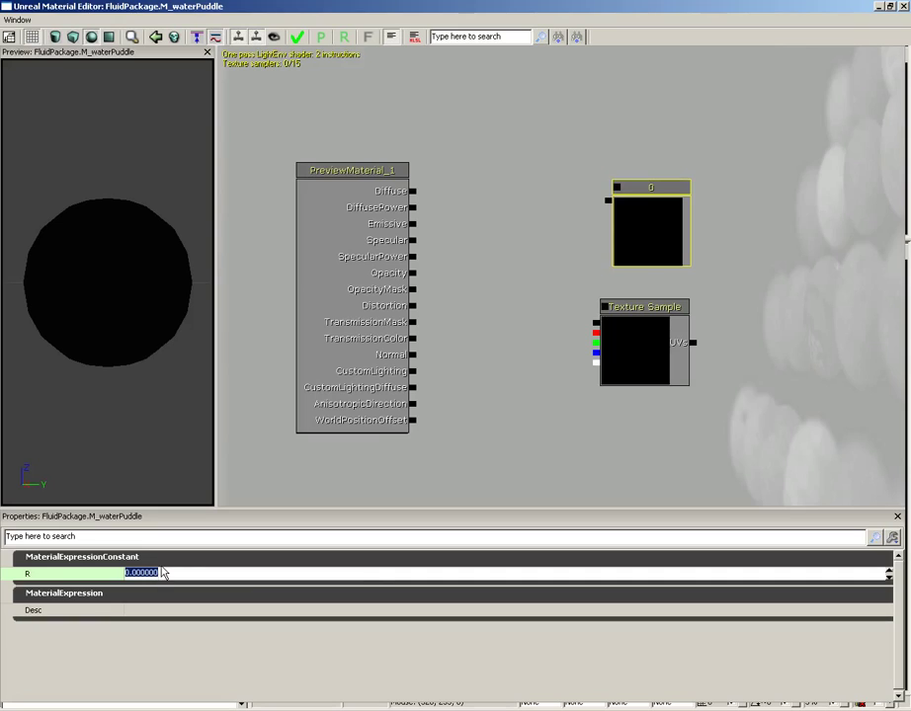
{"action": "type", "text": "1.5"}
{"action": "key", "text": "Return"}
{"action": "left_click", "coordinate": [507, 284]}
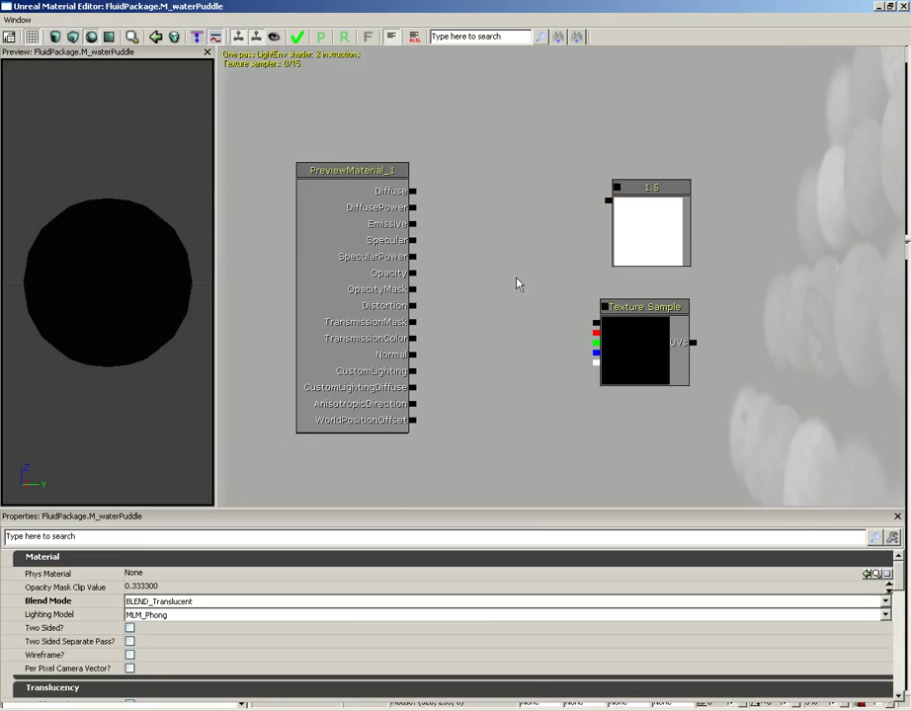
- Multiply the 1.5 constant by the reflection Texture Sample and wire the result into Diffuse
{"action": "left_click", "coordinate": [499, 280]}
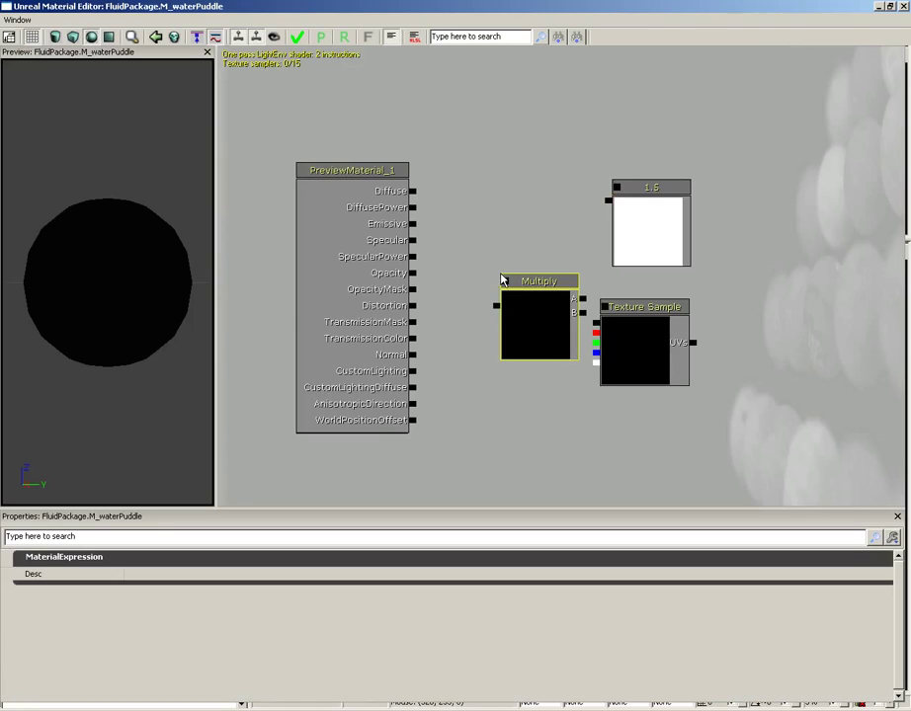
{"action": "left_click_drag", "start_coordinate": [529, 319], "coordinate": [512, 282]}
{"action": "left_click_drag", "start_coordinate": [597, 322], "coordinate": [607, 203]}
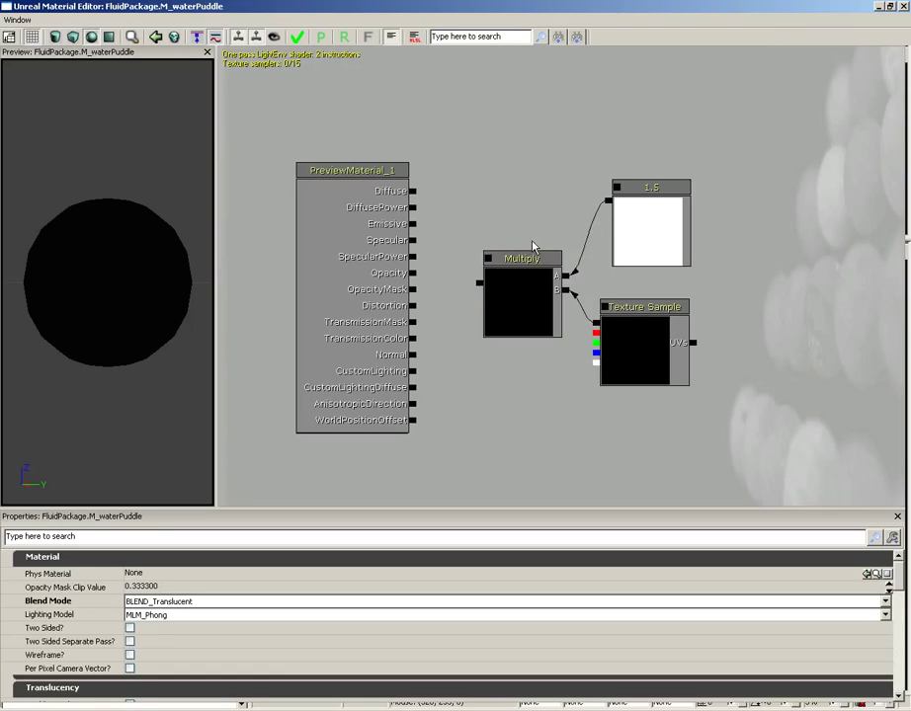
{"action": "left_click_drag", "start_coordinate": [479, 285], "coordinate": [413, 192]}
{"action": "left_click_drag", "start_coordinate": [152, 260], "coordinate": [4, 290]}
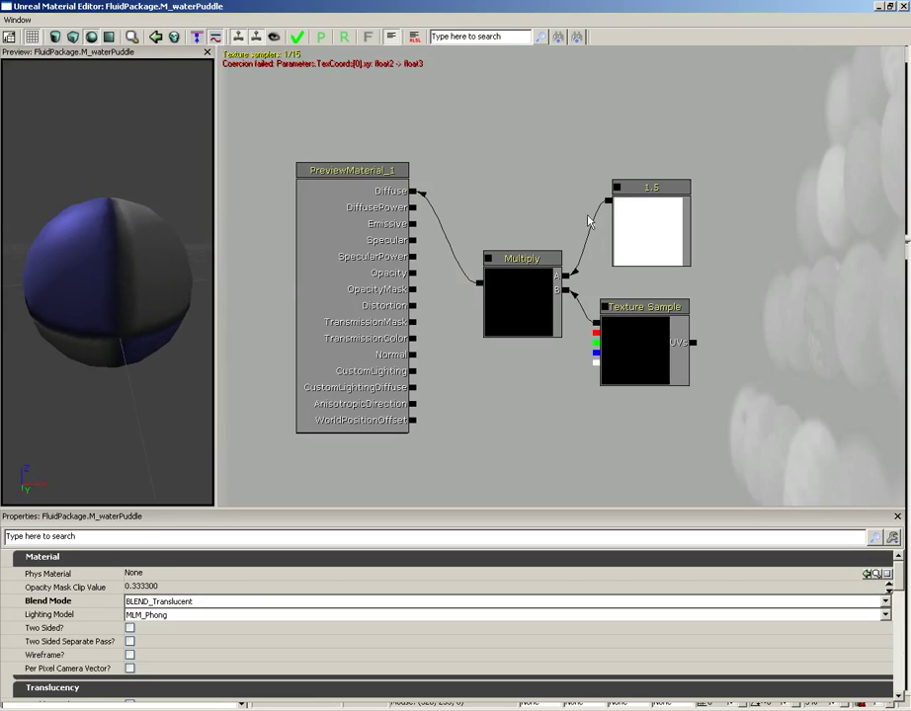
{"action": "left_click_drag", "start_coordinate": [713, 136], "coordinate": [597, 368], "text": "ctrl+alt"}
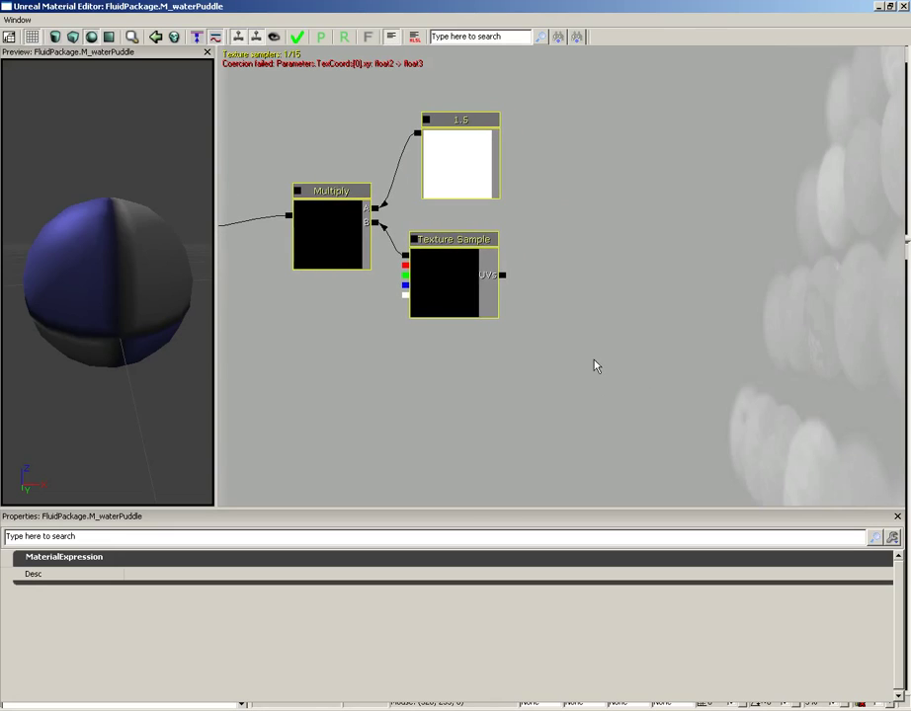
- Add a Reflection Vector node and a Component Mask with R, G and B enabled
{"action": "right_click", "coordinate": [604, 249]}
{"action": "mouse_move", "coordinate": [682, 431]}
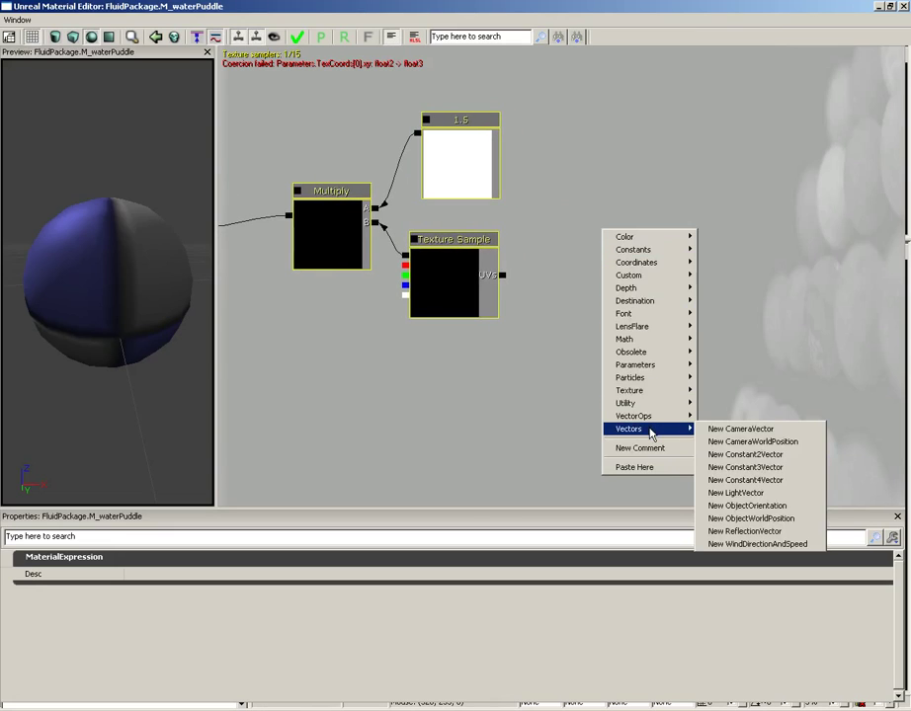
{"action": "left_click", "coordinate": [743, 530]}
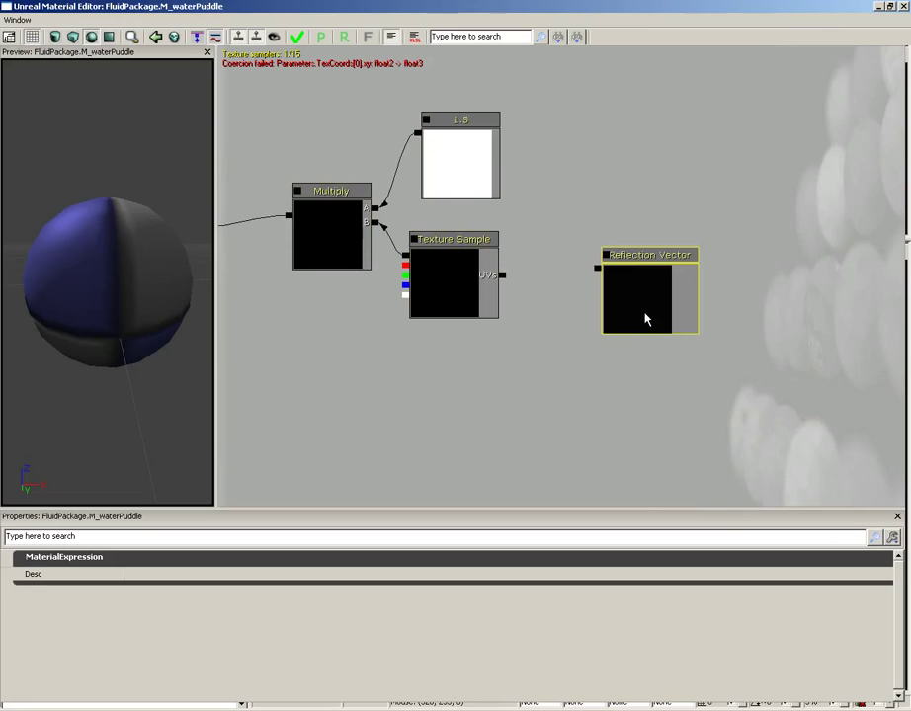
{"action": "left_click_drag", "start_coordinate": [653, 299], "coordinate": [685, 284]}
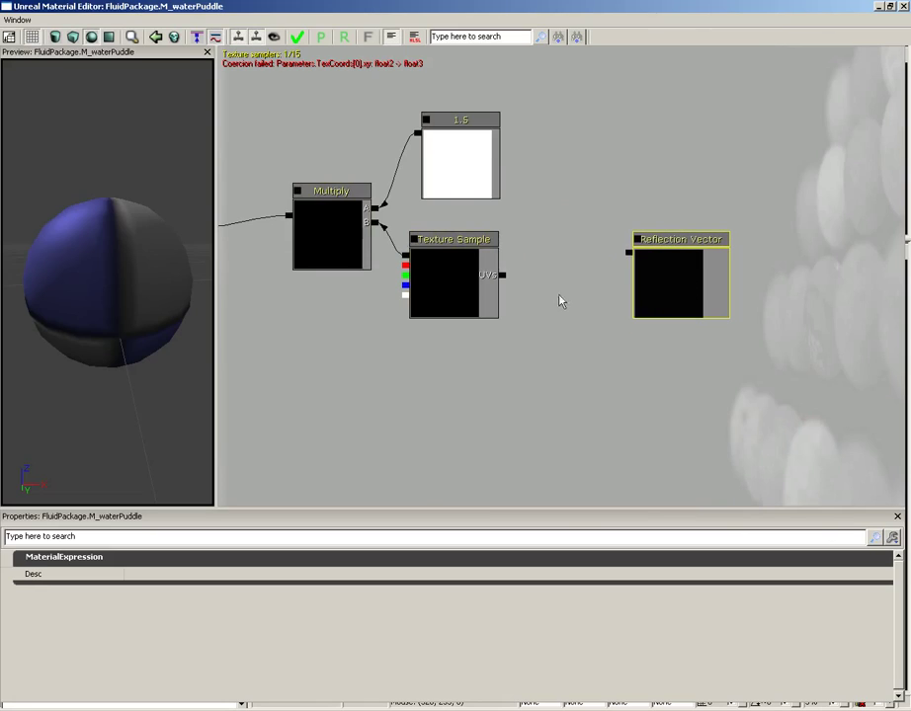
{"action": "right_click", "coordinate": [553, 267]}
{"action": "mouse_move", "coordinate": [563, 288]}
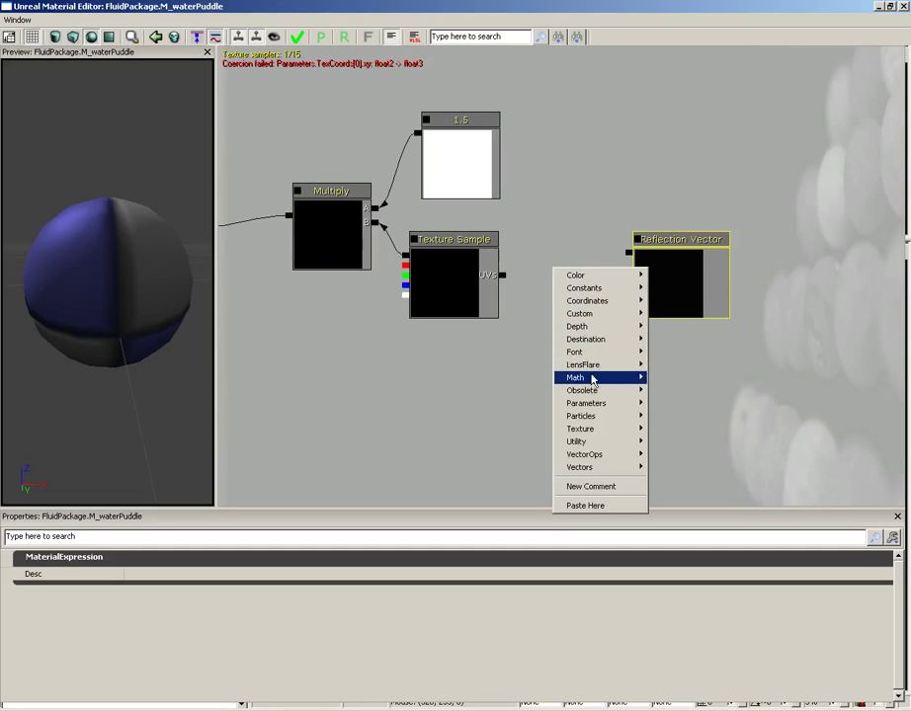
{"action": "mouse_move", "coordinate": [613, 441]}
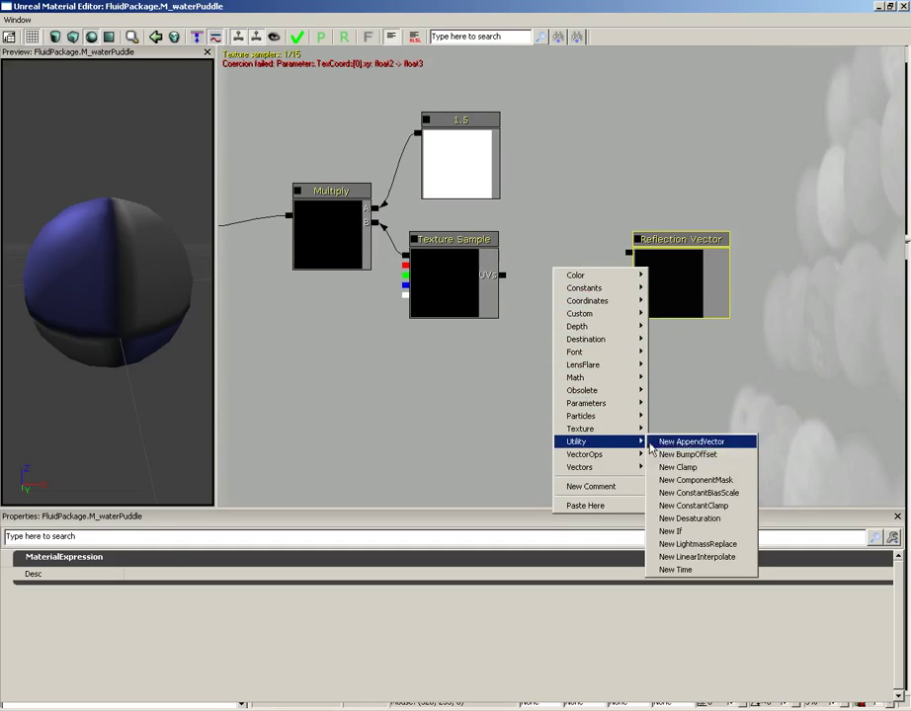
{"action": "left_click", "coordinate": [691, 481]}
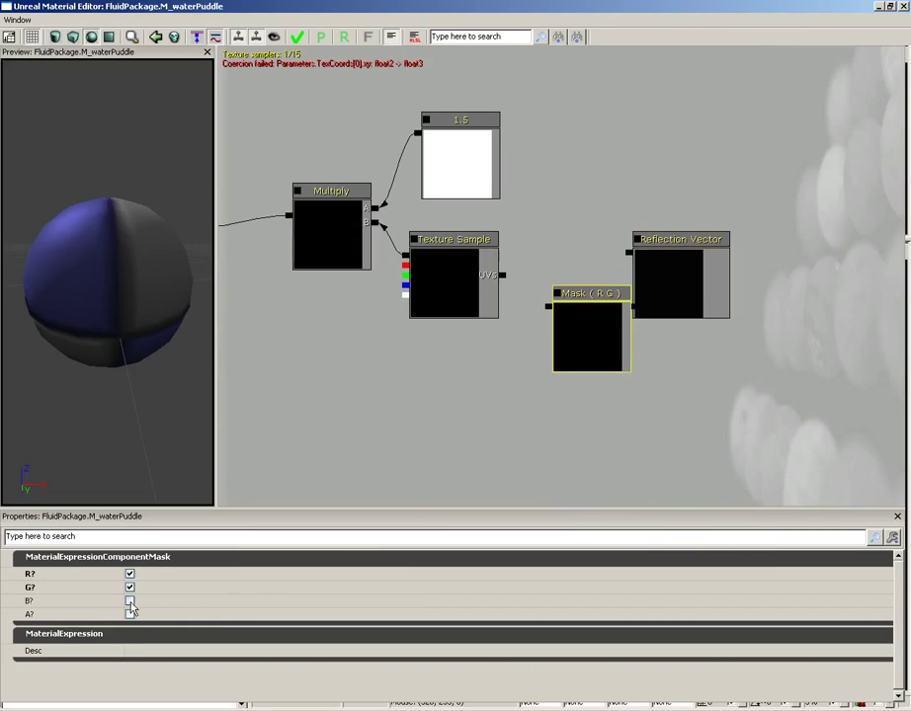
{"action": "left_click", "coordinate": [129, 601]}
- Wire Reflection Vector into the Mask (R G B), and the mask into the Texture Sample's UVs
{"action": "left_click", "coordinate": [705, 281]}
{"action": "left_click_drag", "start_coordinate": [706, 280], "coordinate": [767, 281]}
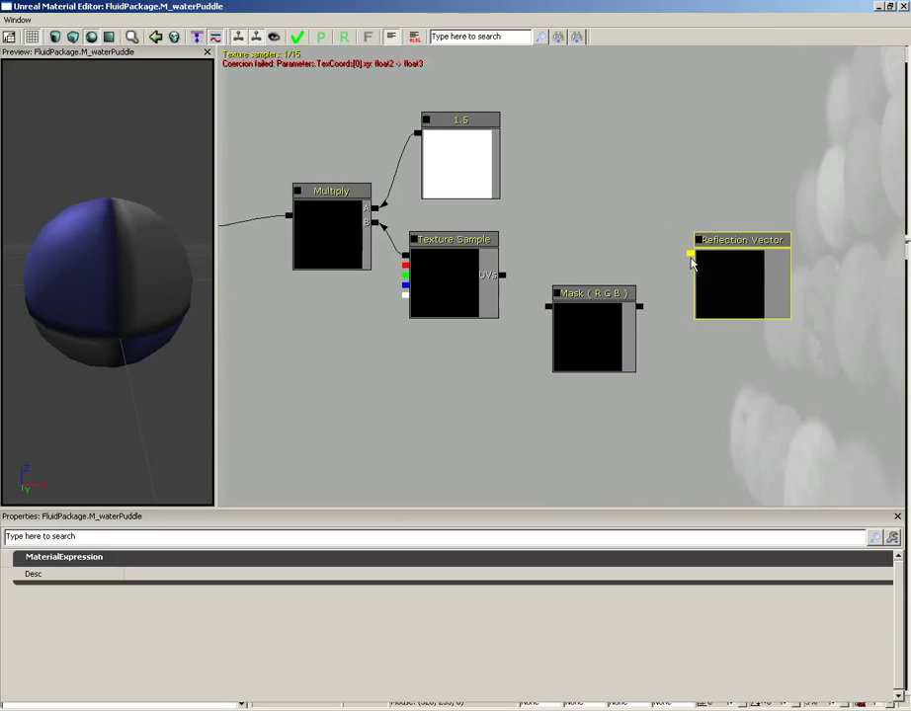
{"action": "left_click", "coordinate": [688, 265]}
{"action": "left_click_drag", "start_coordinate": [688, 259], "coordinate": [640, 307]}
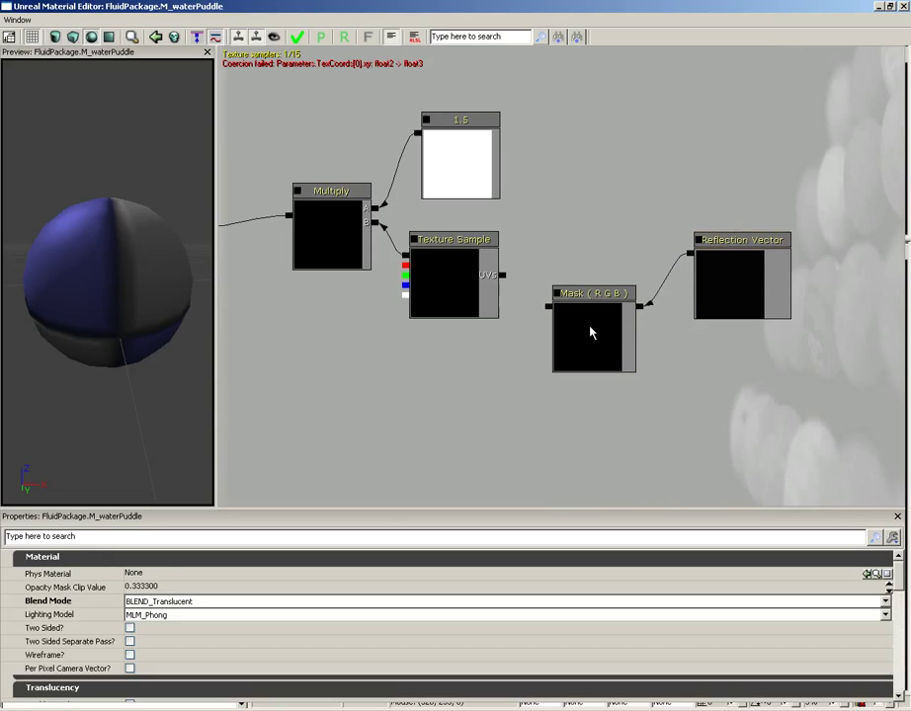
{"action": "left_click", "coordinate": [589, 333]}
{"action": "left_click_drag", "start_coordinate": [590, 333], "coordinate": [598, 326]}
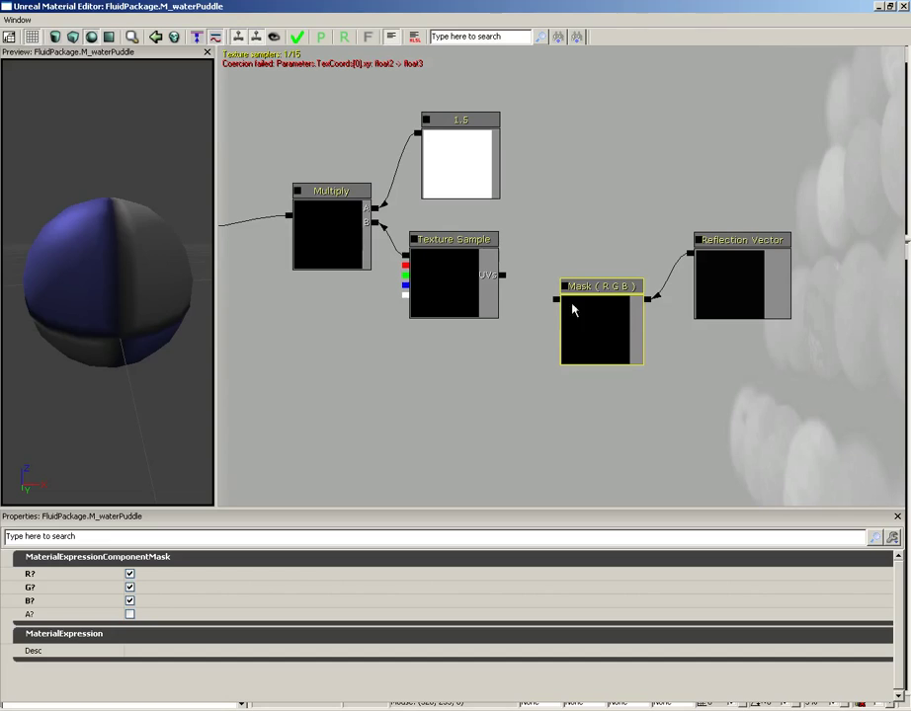
{"action": "left_click_drag", "start_coordinate": [556, 298], "coordinate": [503, 276]}
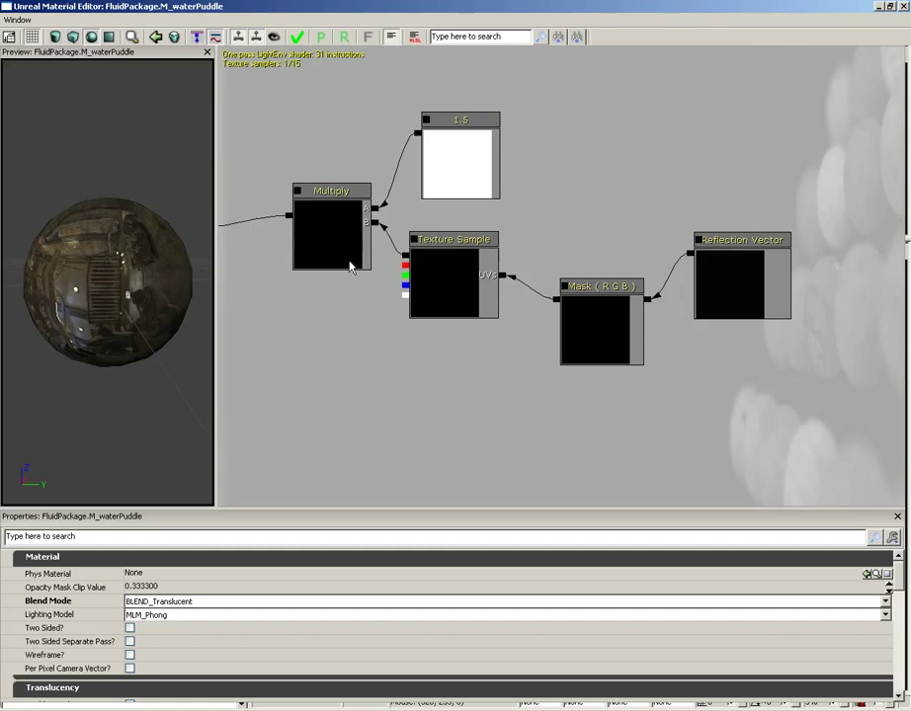
- Move the Texture Sample, Mask and Reflection Vector nodes up to make room
{"action": "left_click_drag", "start_coordinate": [327, 352], "coordinate": [428, 330]}
{"action": "left_click_drag", "start_coordinate": [473, 412], "coordinate": [840, 146], "text": "ctrl+alt"}
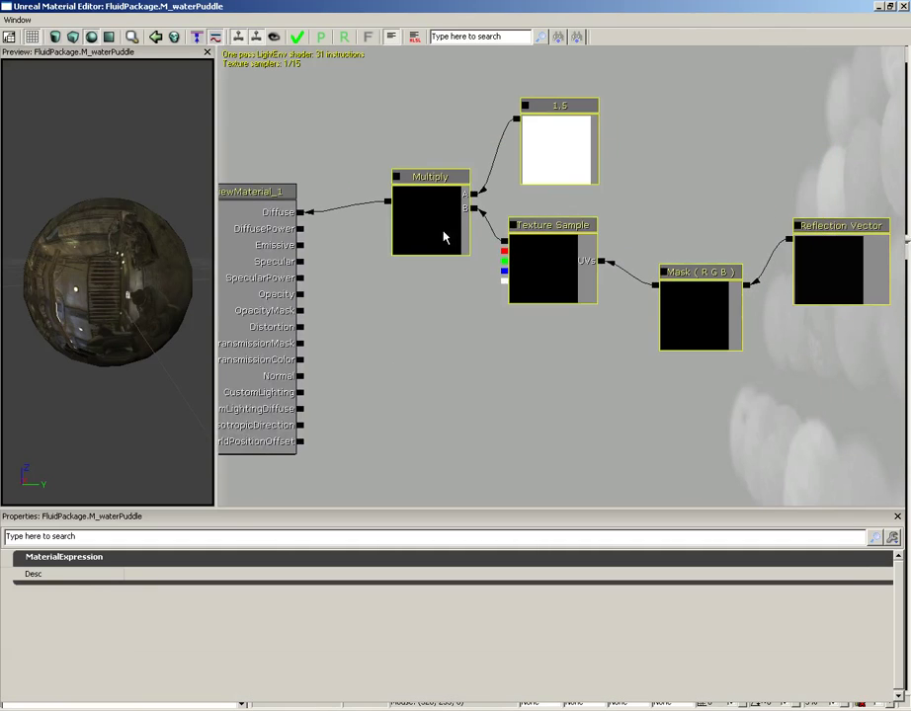
{"action": "left_click_drag", "start_coordinate": [446, 236], "coordinate": [481, 159]}
{"action": "left_click", "coordinate": [425, 314]}
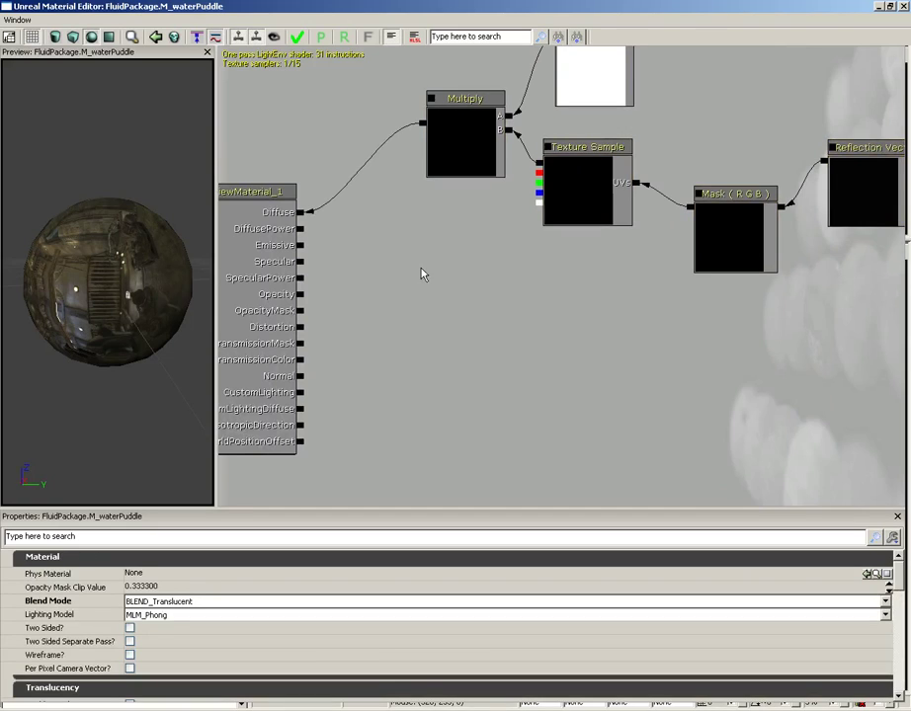
- Add a Constant of 0.75 and connect it to the material's Opacity input
{"action": "left_click", "coordinate": [415, 260]}
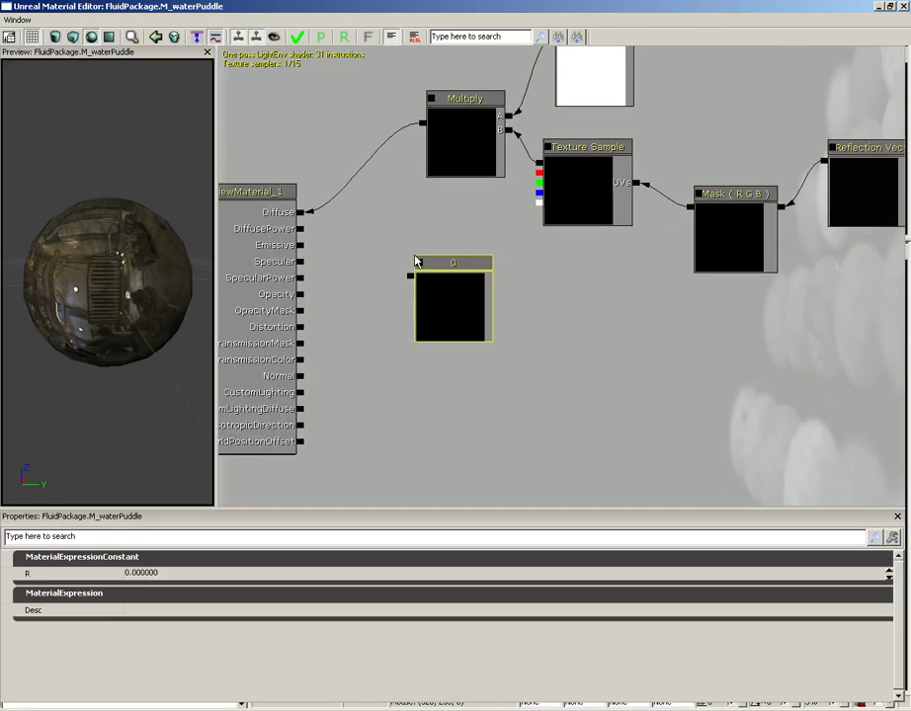
{"action": "left_click", "coordinate": [148, 572]}
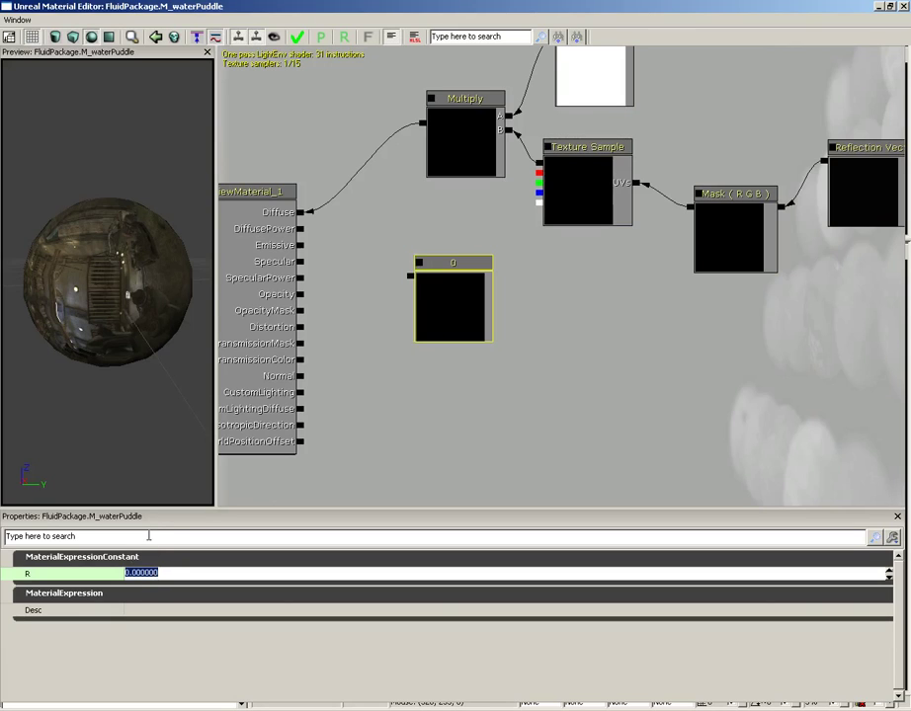
{"action": "type", "text": ".75"}
{"action": "key", "text": "Return"}
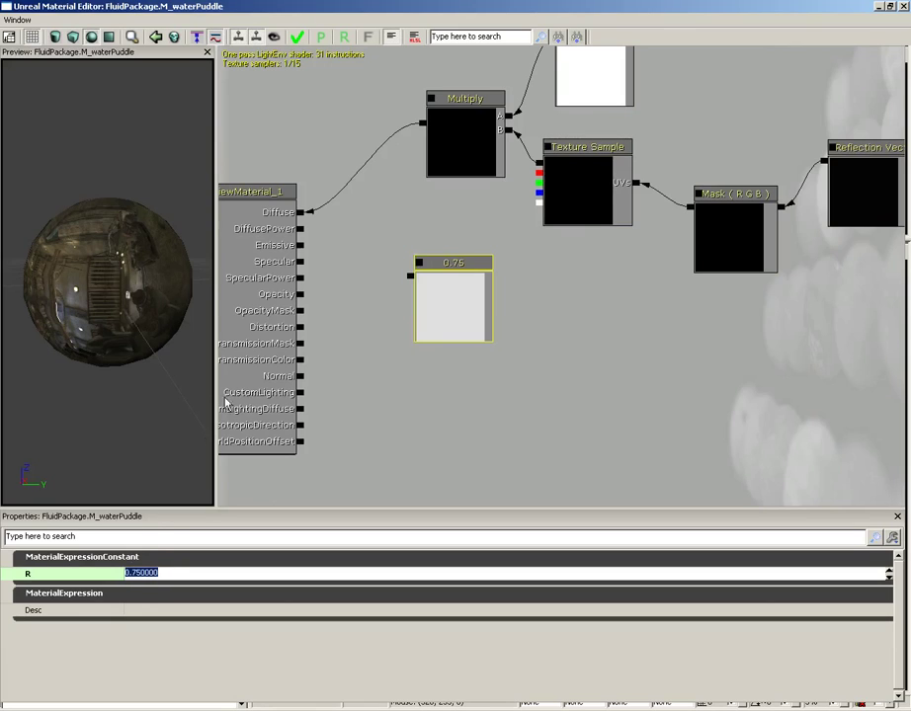
{"action": "left_click", "coordinate": [393, 310]}
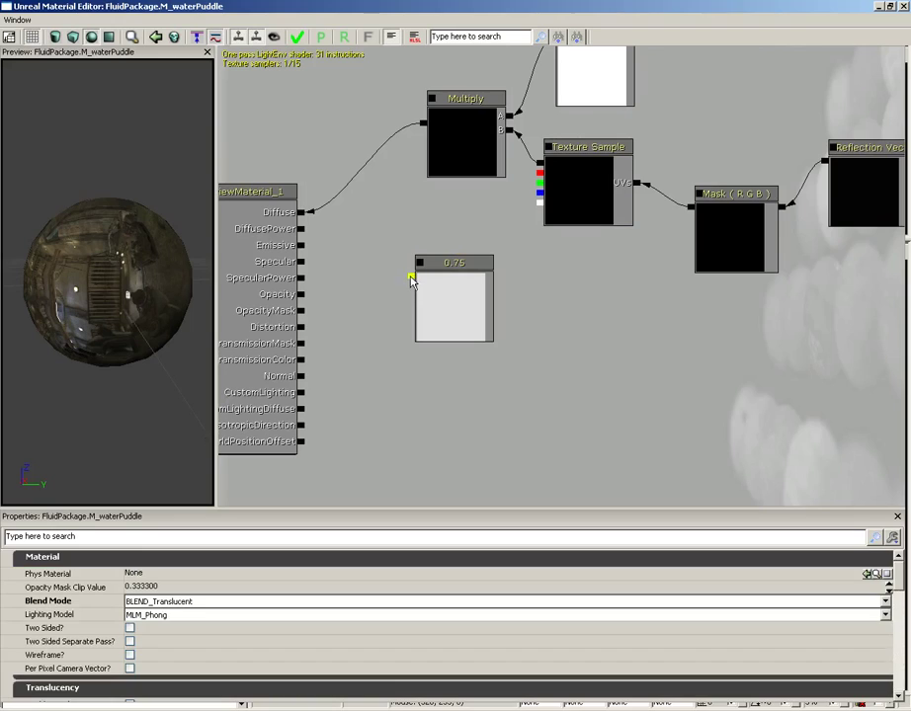
{"action": "left_click_drag", "start_coordinate": [411, 278], "coordinate": [303, 294]}
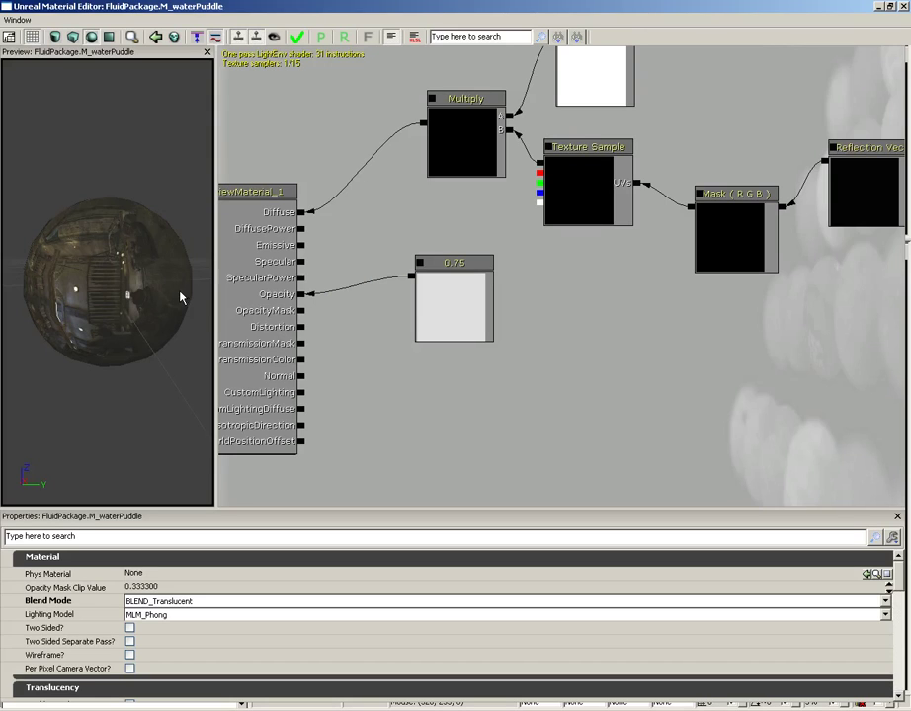
{"action": "left_click", "coordinate": [457, 316]}
{"action": "left_click_drag", "start_coordinate": [458, 315], "coordinate": [451, 278]}
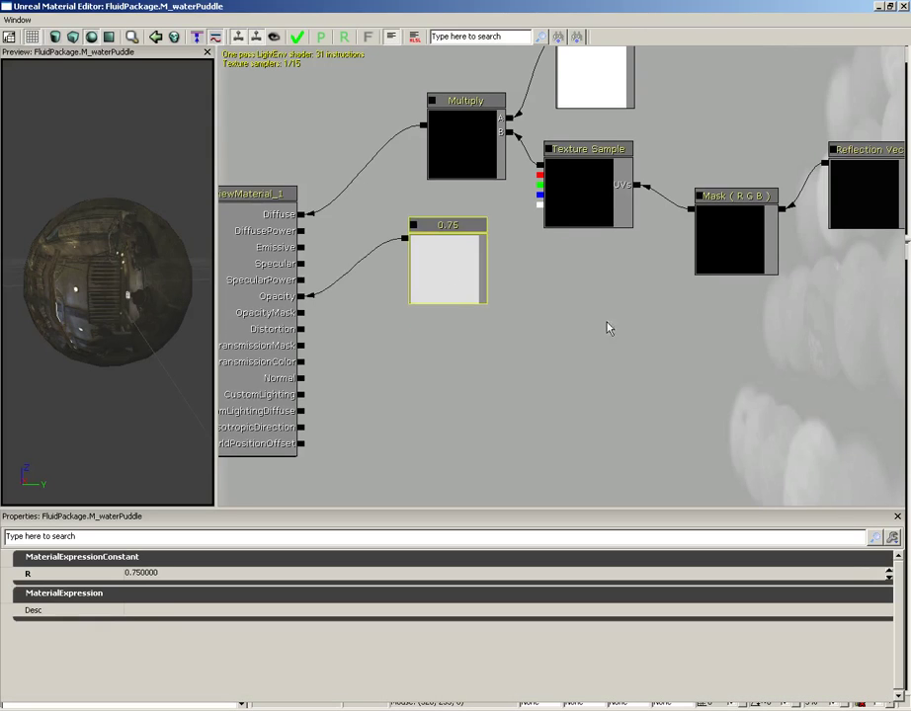
{"action": "left_click_drag", "start_coordinate": [607, 328], "coordinate": [452, 294]}
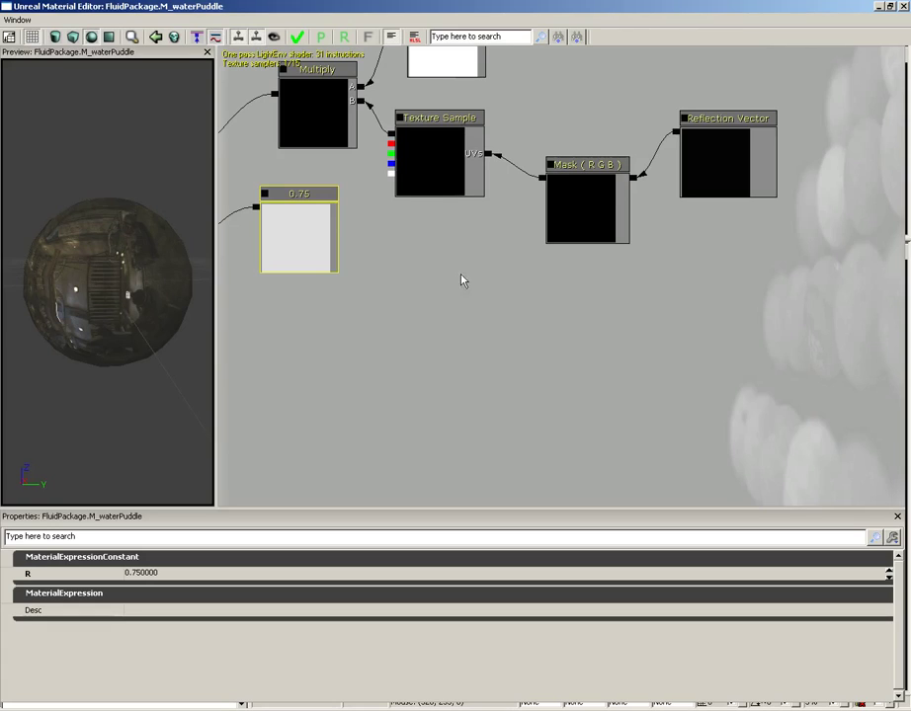
{"action": "left_click_drag", "start_coordinate": [461, 278], "coordinate": [581, 232]}
{"action": "left_click_drag", "start_coordinate": [475, 357], "coordinate": [482, 357]}
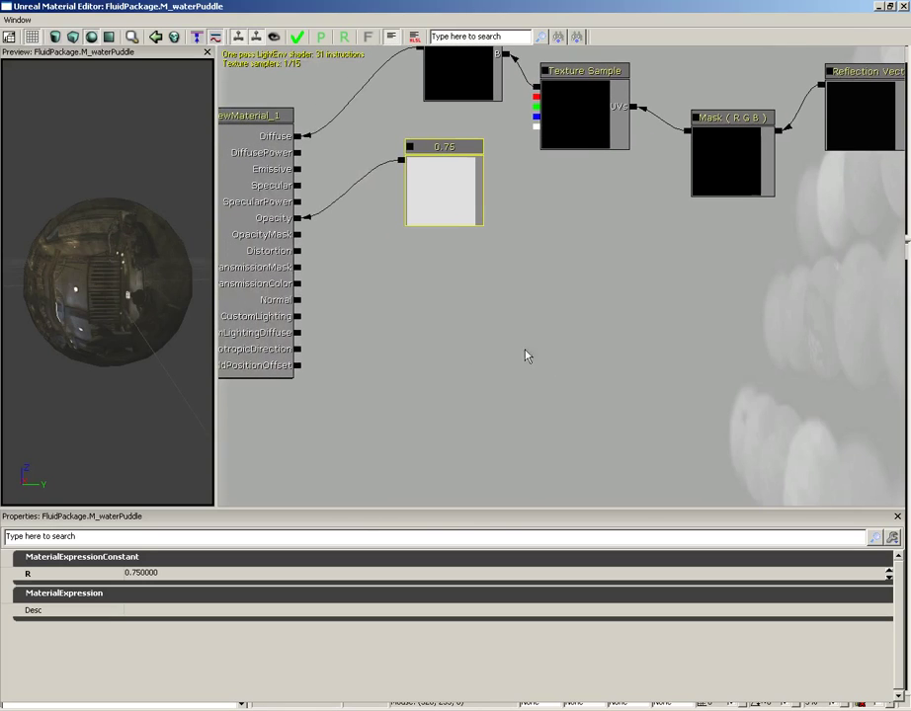
- Add a Fluid Normal node from the Texture menu and wire it into the Normal input
{"action": "right_click", "coordinate": [418, 292]}
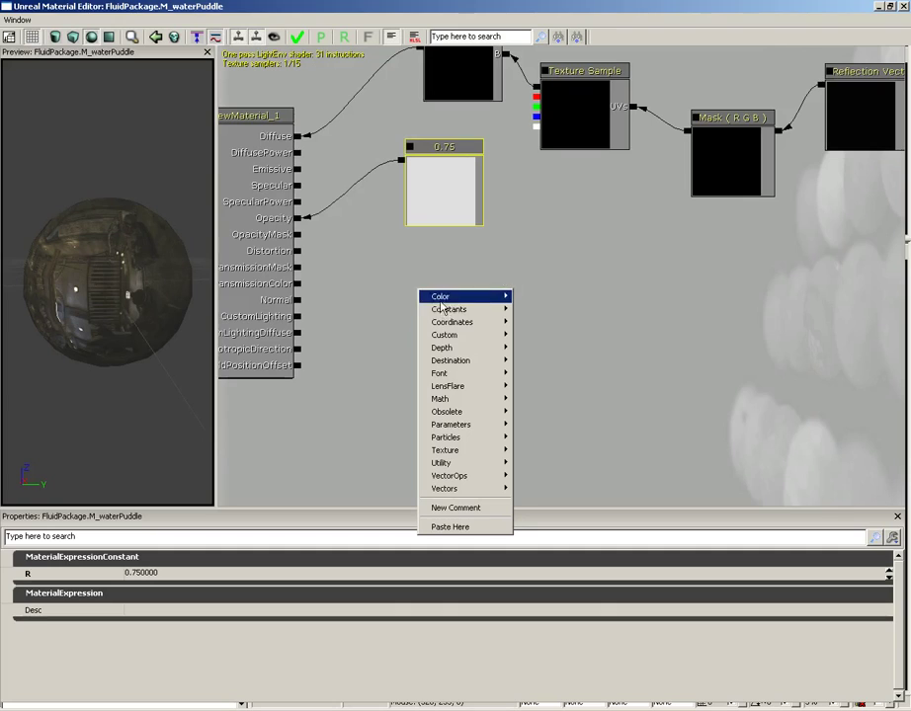
{"action": "mouse_move", "coordinate": [475, 456]}
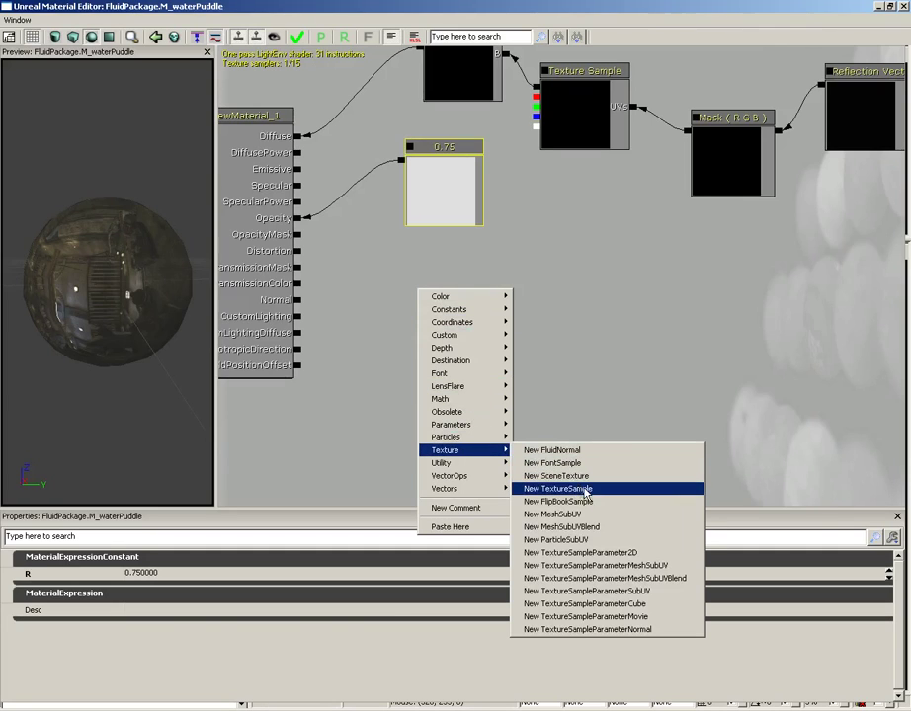
{"action": "left_click", "coordinate": [565, 450]}
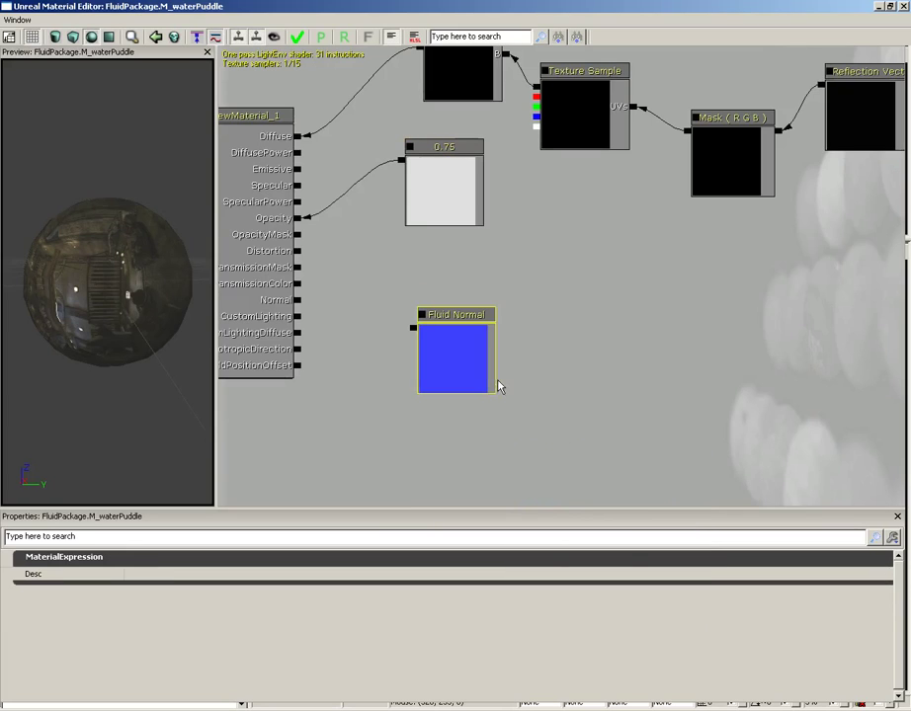
{"action": "left_click_drag", "start_coordinate": [595, 367], "coordinate": [664, 374]}
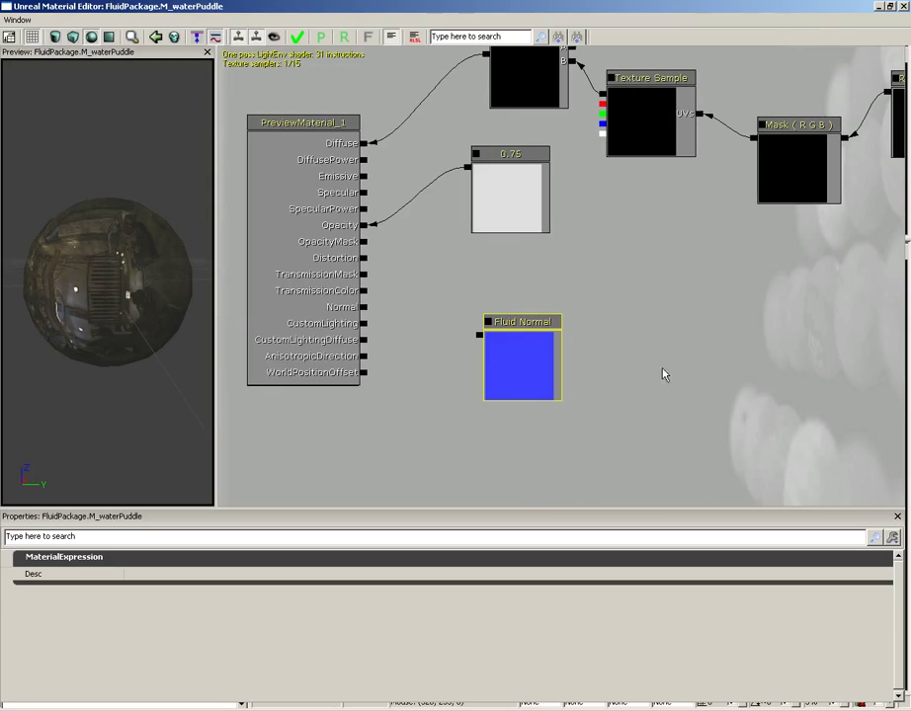
{"action": "left_click_drag", "start_coordinate": [479, 335], "coordinate": [364, 307]}
{"action": "left_click_drag", "start_coordinate": [527, 353], "coordinate": [531, 410]}
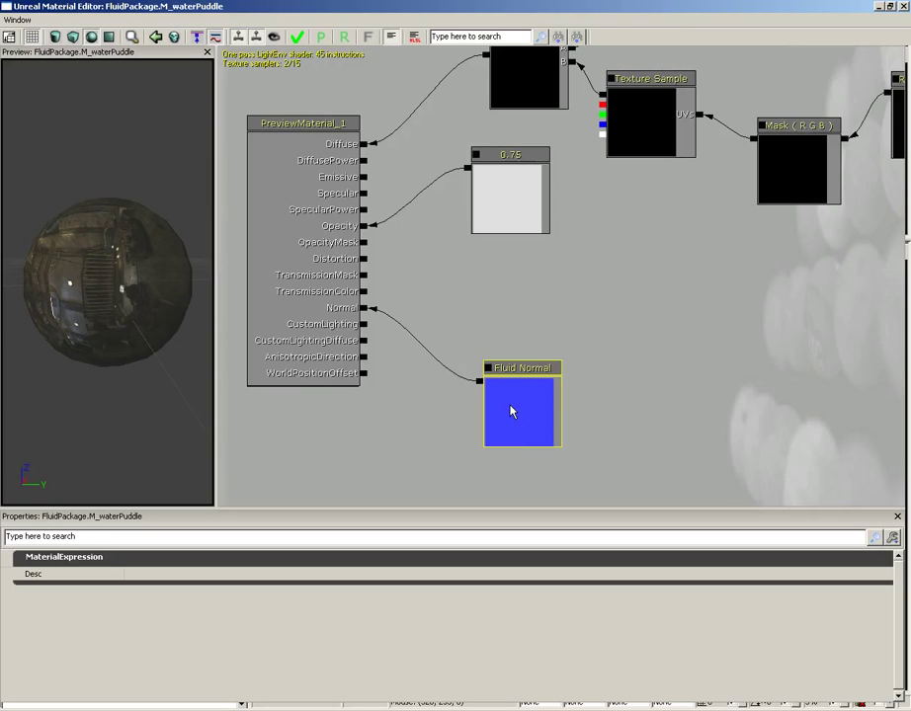
{"action": "mouse_move", "coordinate": [508, 413]}
{"action": "left_mouse_down"}
{"action": "mouse_move", "coordinate": [500, 423]}
{"action": "mouse_move", "coordinate": [517, 431]}
{"action": "left_mouse_up"}
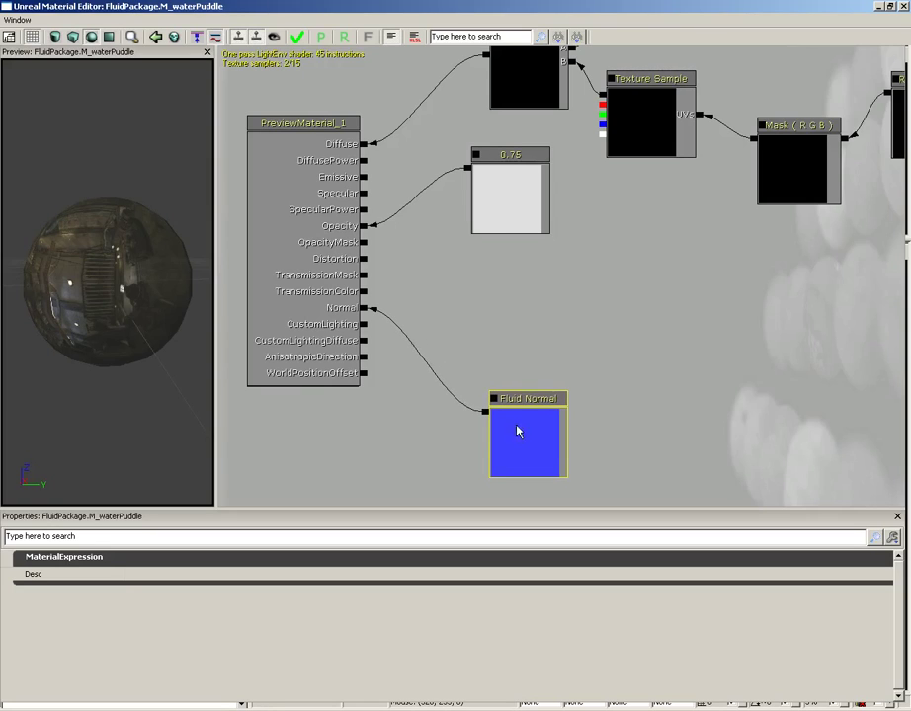
{"action": "left_click", "coordinate": [598, 294]}
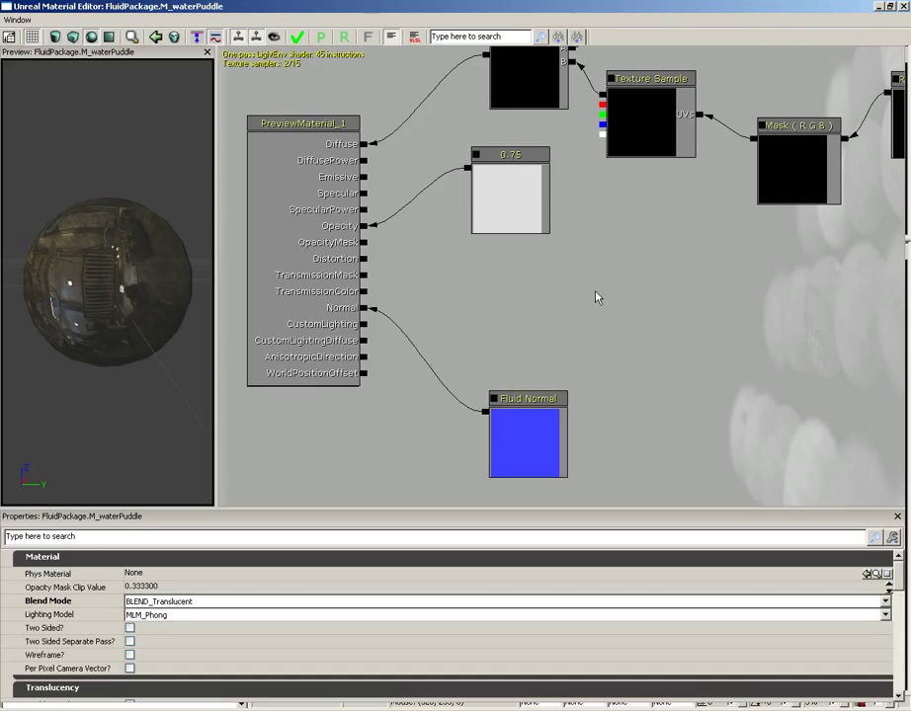
- Add a new Constant node with the value 50
{"action": "left_click", "coordinate": [597, 299]}
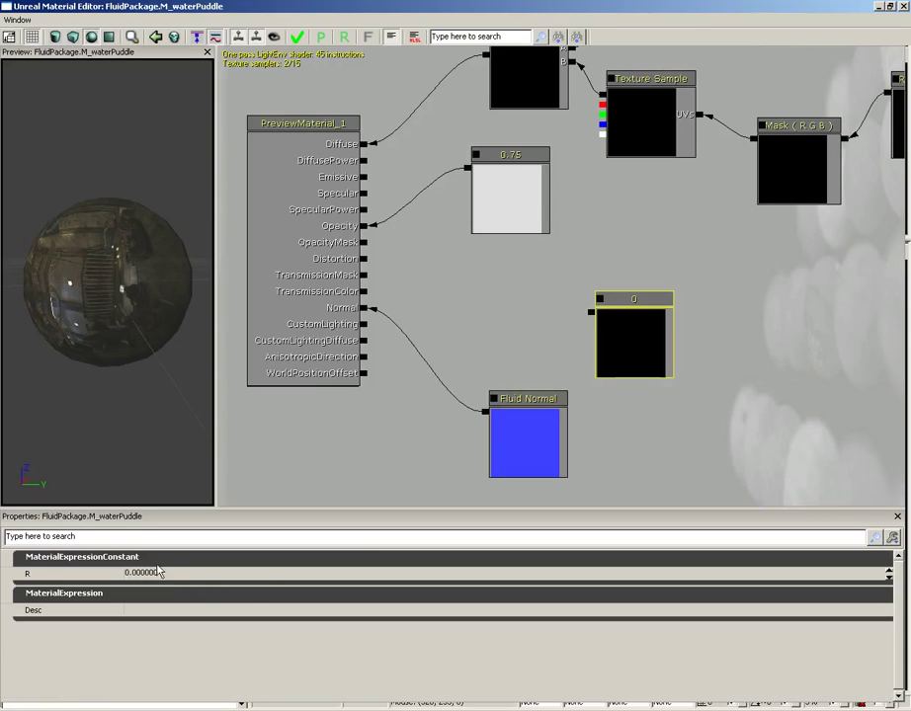
{"action": "left_click", "coordinate": [170, 574]}
{"action": "type", "text": "50"}
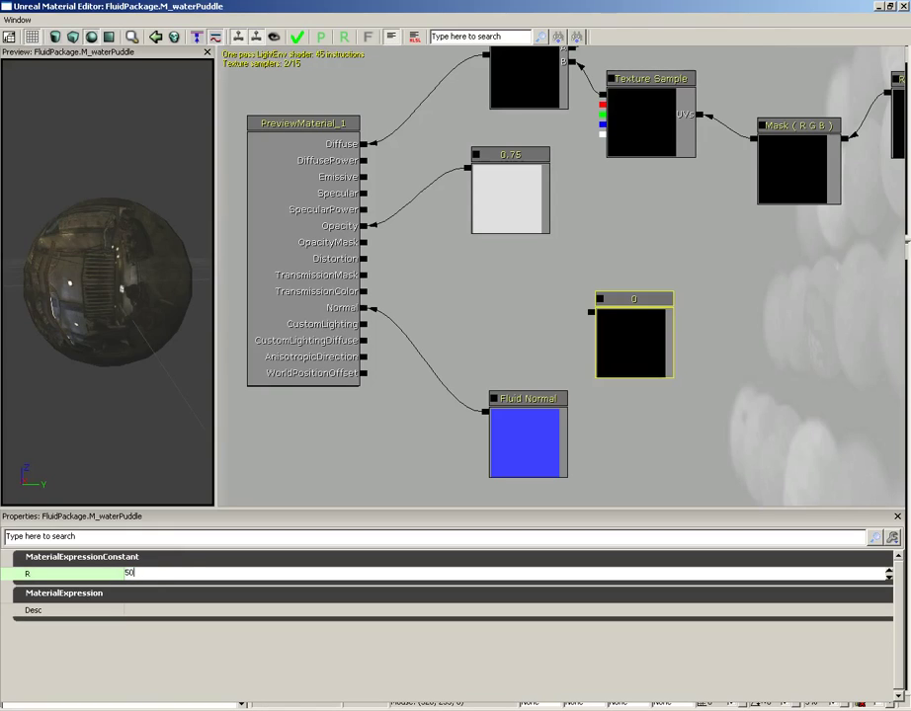
{"action": "key", "text": "Return"}
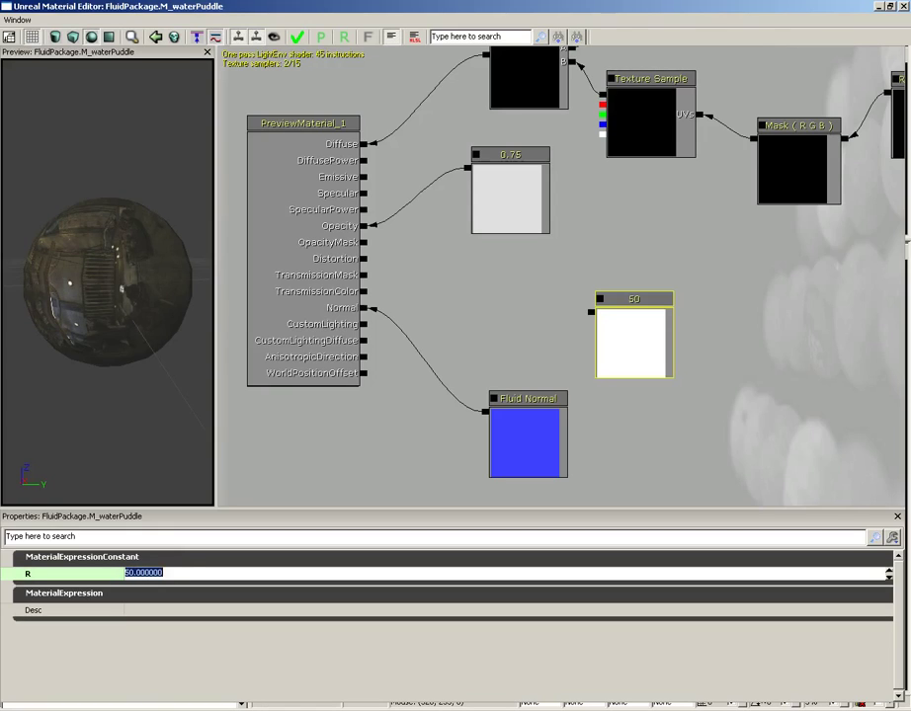
{"action": "left_click_drag", "start_coordinate": [628, 352], "coordinate": [548, 326]}
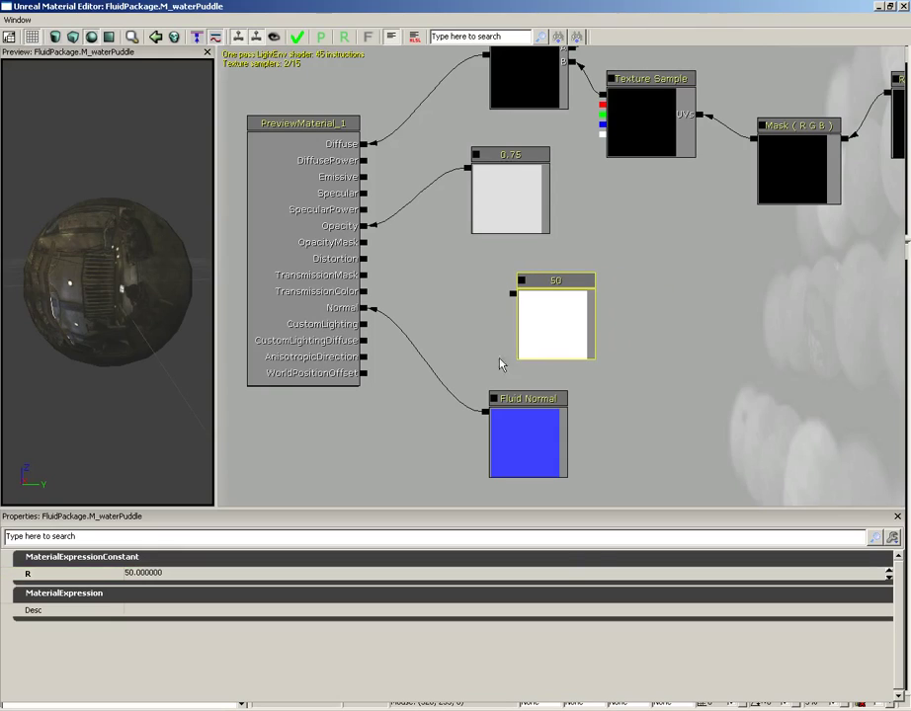
- Multiply the constant 50 by the Fluid Normal and connect the result to Distortion
{"action": "left_click", "coordinate": [428, 351]}
{"action": "left_click", "coordinate": [542, 441]}
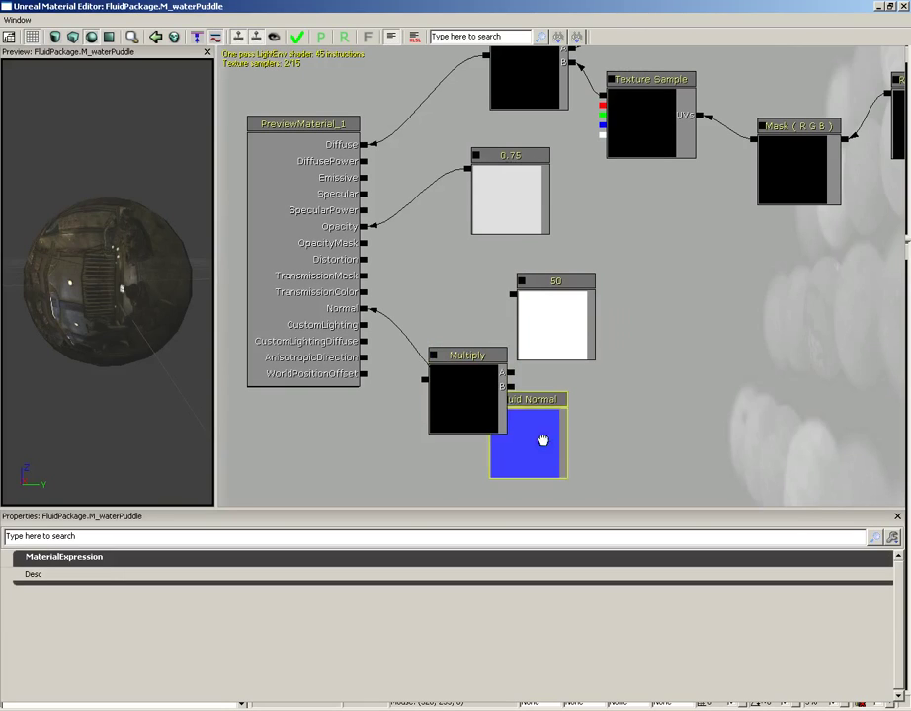
{"action": "left_click_drag", "start_coordinate": [542, 440], "coordinate": [594, 462]}
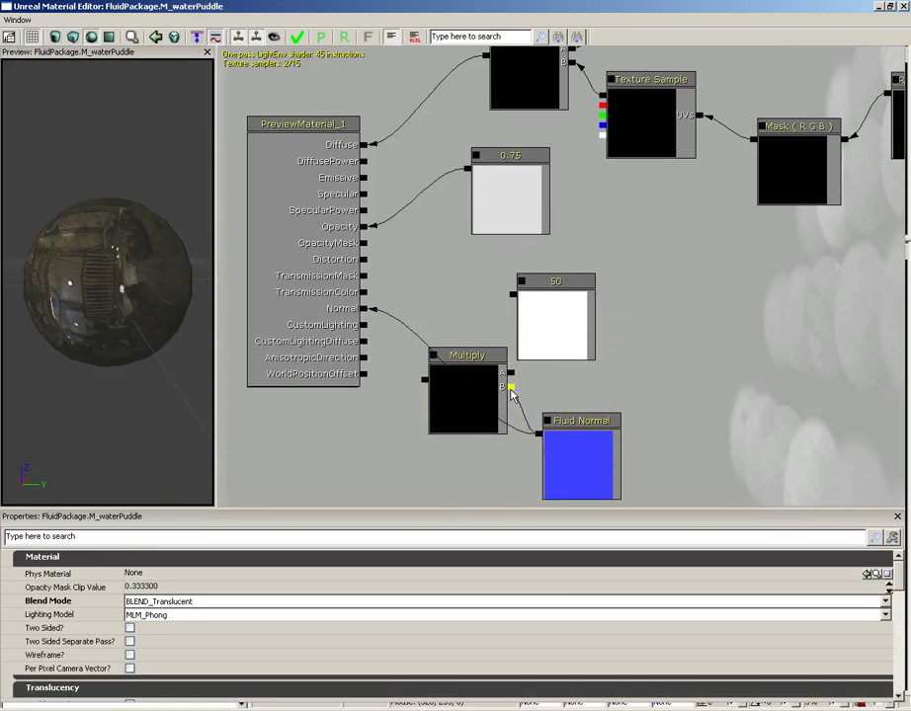
{"action": "left_click", "coordinate": [549, 335]}
{"action": "left_click_drag", "start_coordinate": [549, 336], "coordinate": [598, 336]}
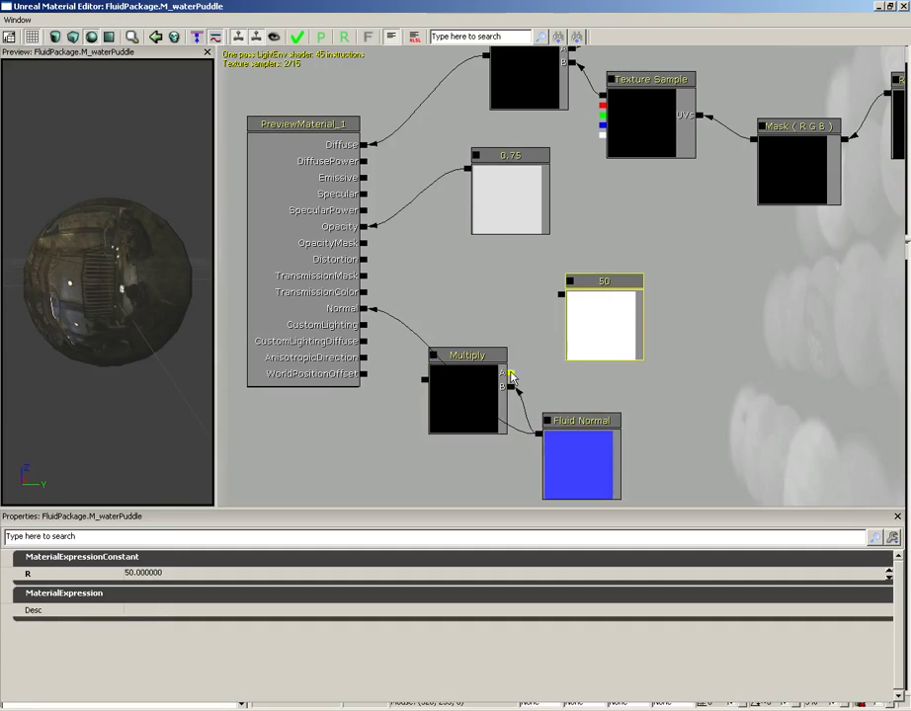
{"action": "left_click_drag", "start_coordinate": [509, 375], "coordinate": [561, 295]}
{"action": "left_click", "coordinate": [483, 398]}
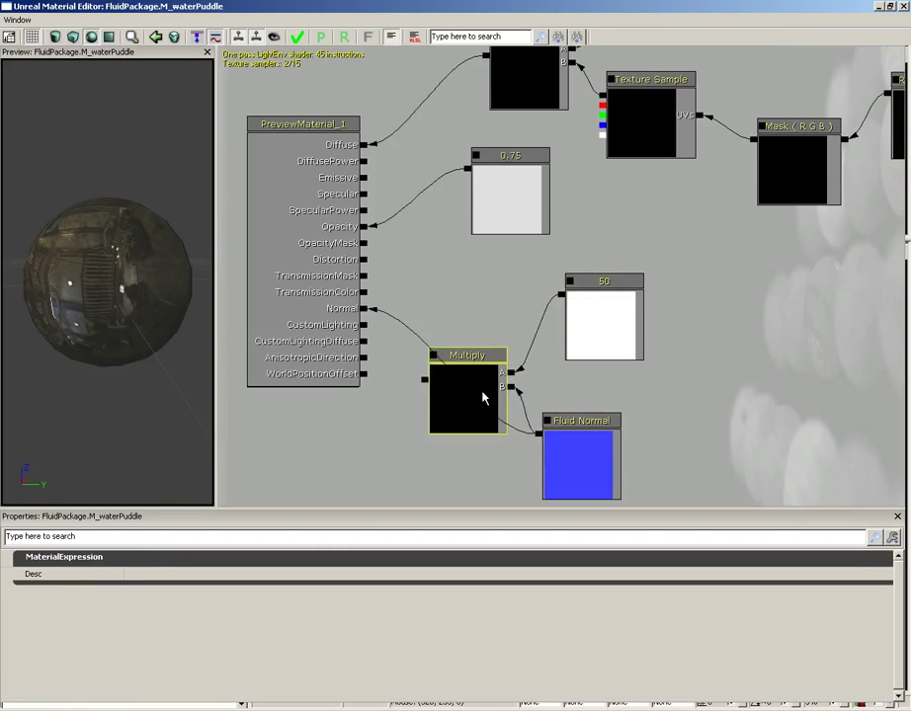
{"action": "left_click_drag", "start_coordinate": [483, 398], "coordinate": [513, 339]}
{"action": "left_click_drag", "start_coordinate": [456, 319], "coordinate": [365, 260]}
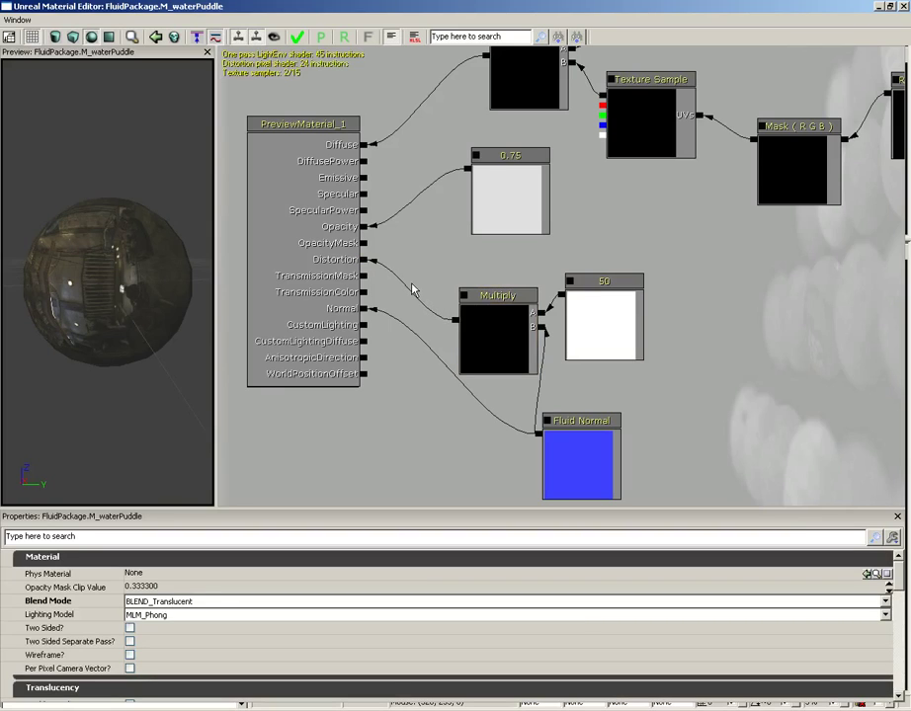
{"action": "left_click_drag", "start_coordinate": [207, 353], "coordinate": [166, 337]}
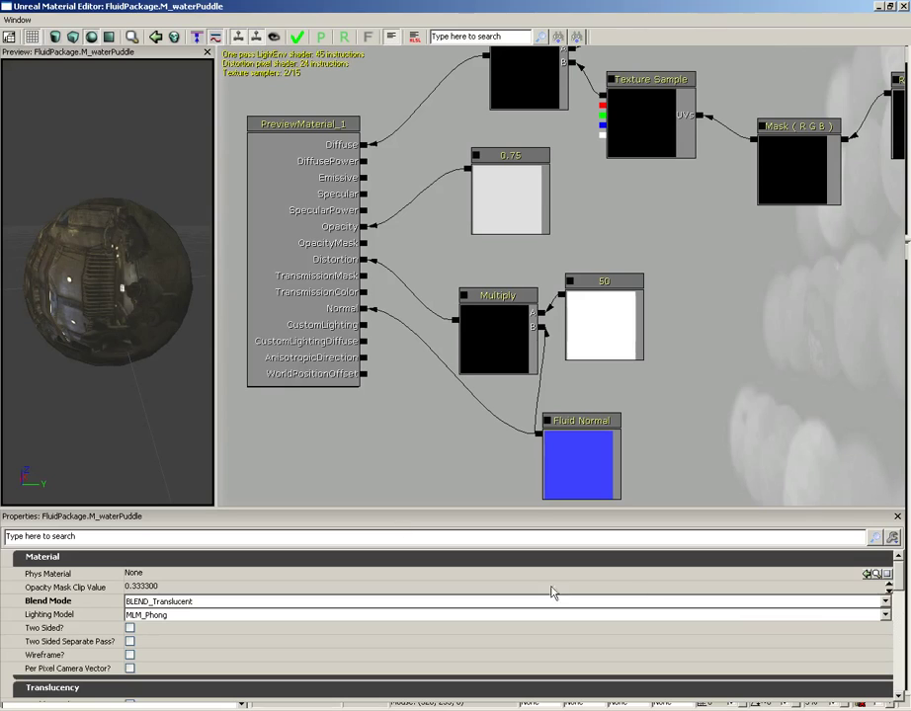
- Turn on Use One Layer Distortion under Translucency and apply to recompile M_waterPuddle
{"action": "scroll", "coordinate": [898, 590], "scroll_direction": "down", "scroll_amount": 1}
{"action": "scroll", "coordinate": [899, 590], "scroll_direction": "down", "scroll_amount": 2}
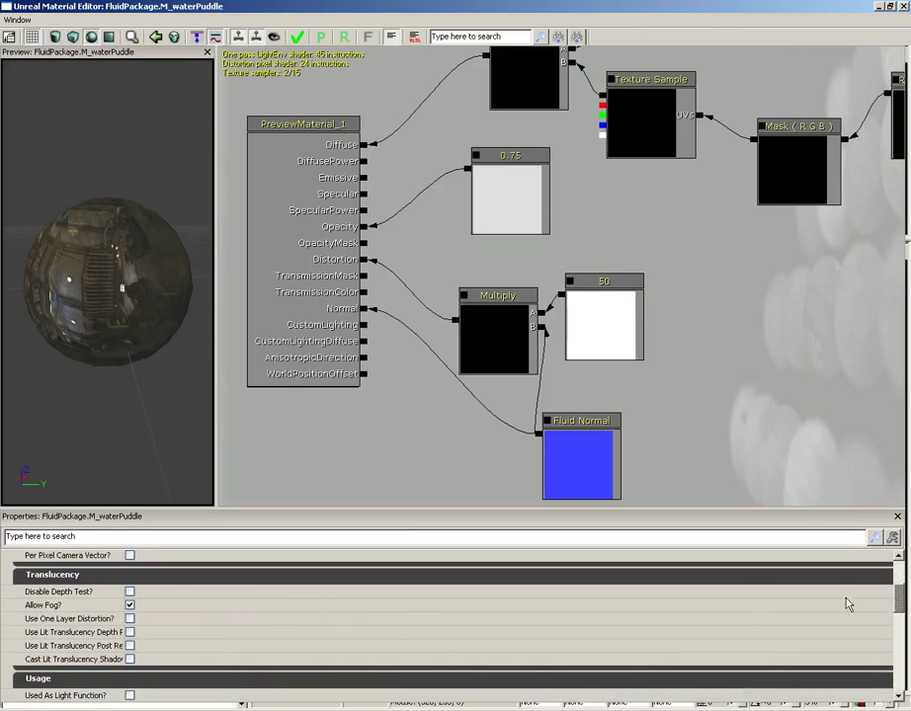
{"action": "mouse_move", "coordinate": [54, 628]}
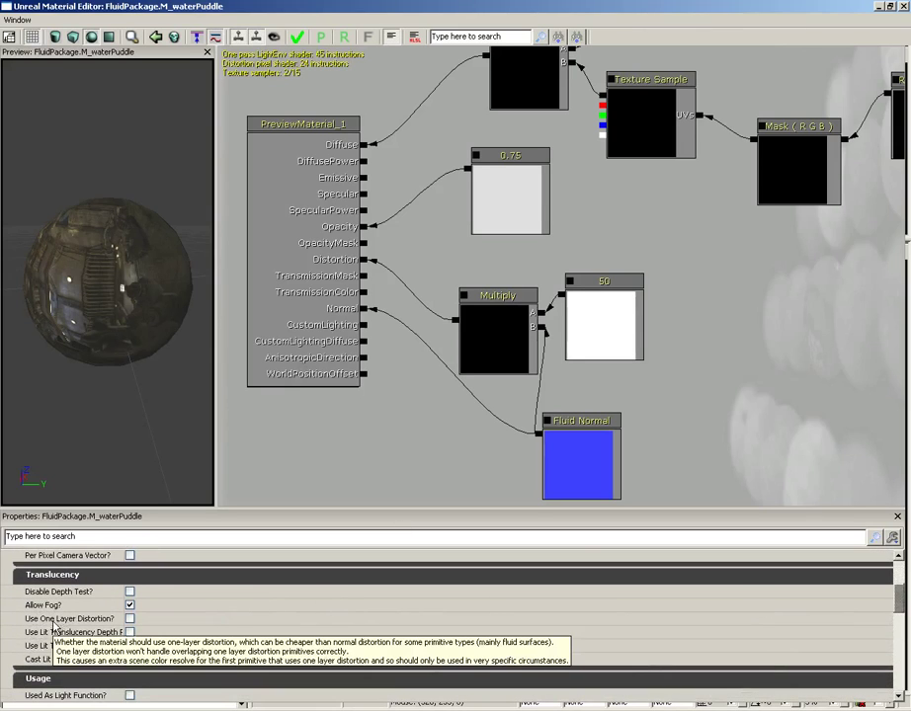
{"action": "left_click", "coordinate": [130, 618]}
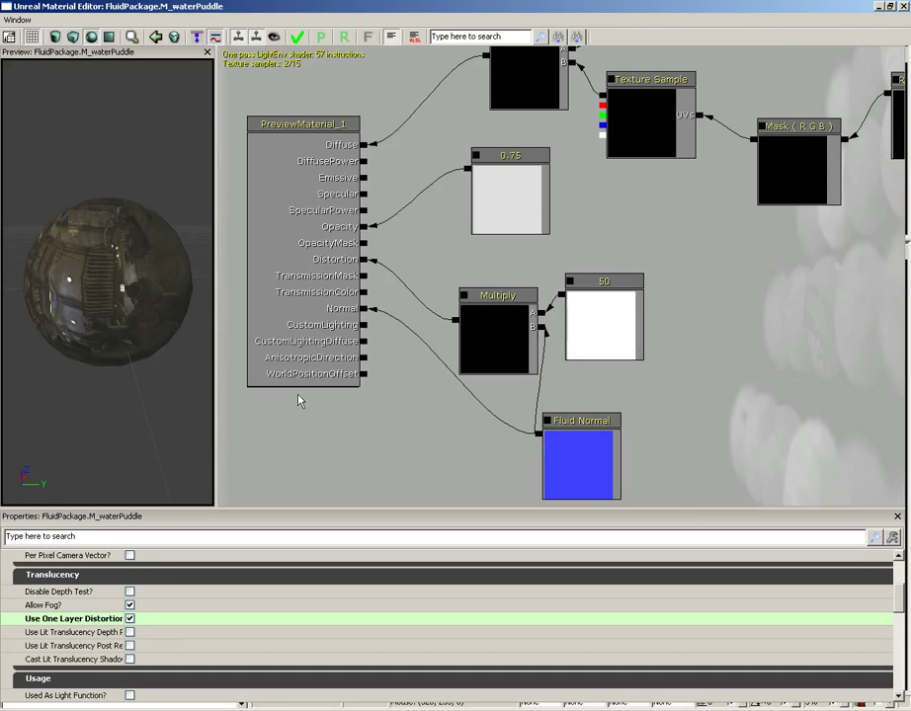
{"action": "left_click", "coordinate": [296, 45]}
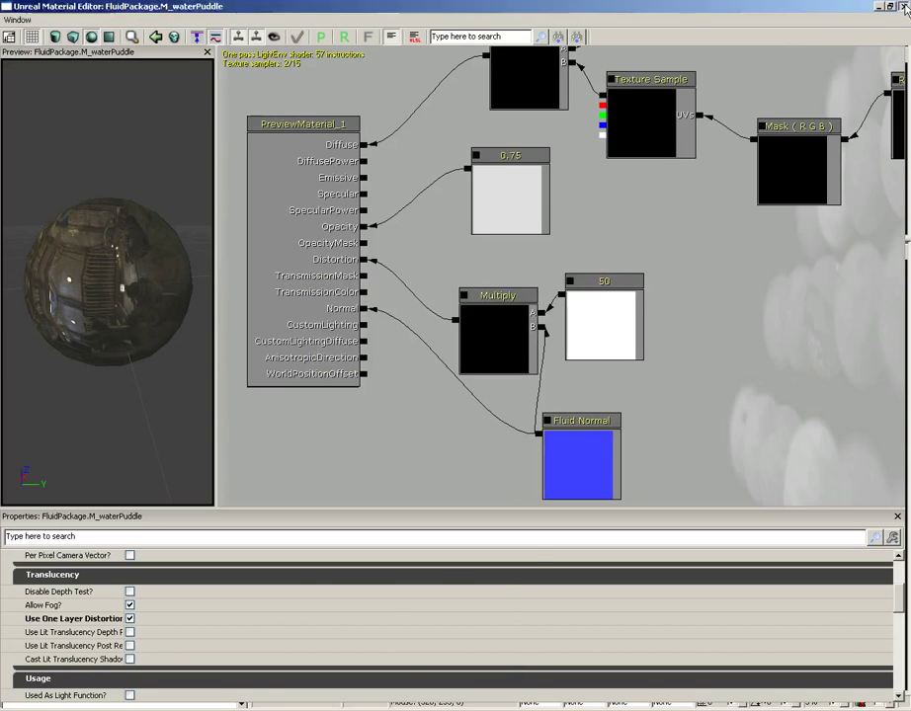
- Close the Material Editor and open the fluid surface's properties at Fluid Component
{"action": "left_click", "coordinate": [904, 7]}
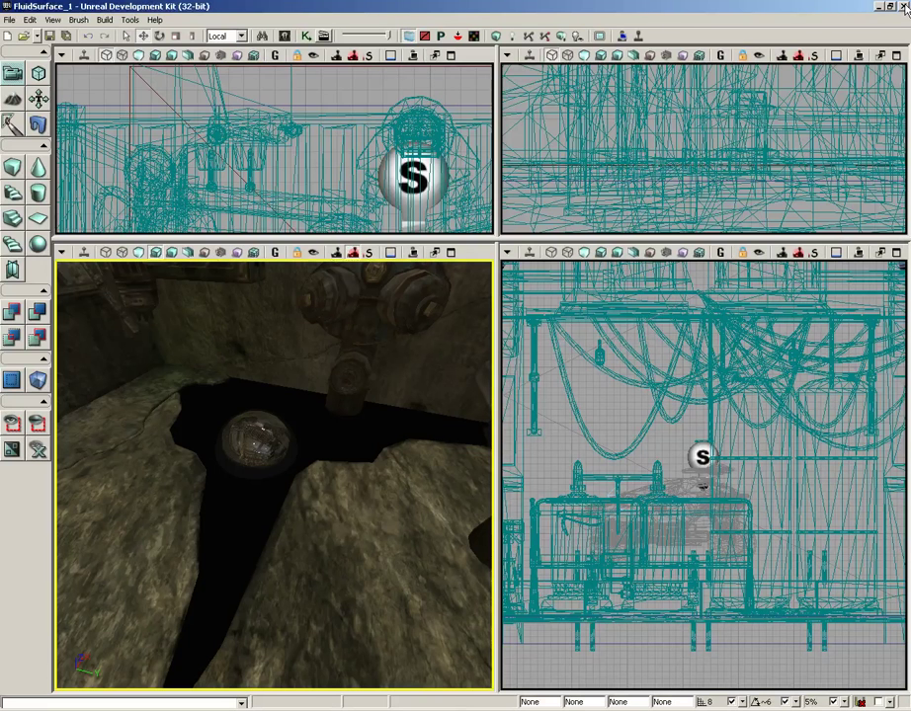
{"action": "left_click", "coordinate": [285, 37]}
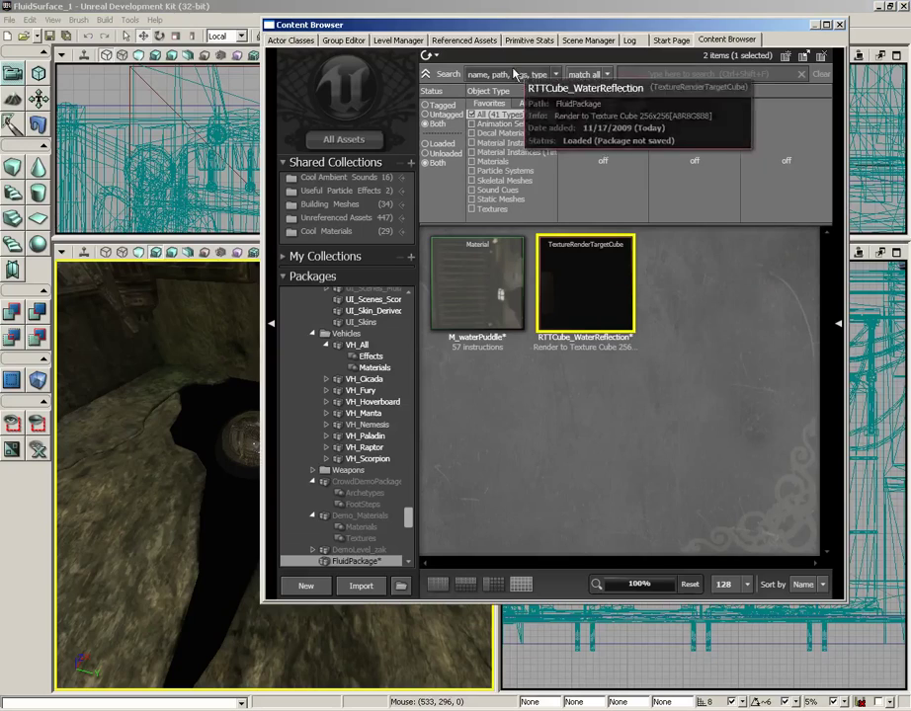
{"action": "left_click_drag", "start_coordinate": [512, 30], "coordinate": [639, 40]}
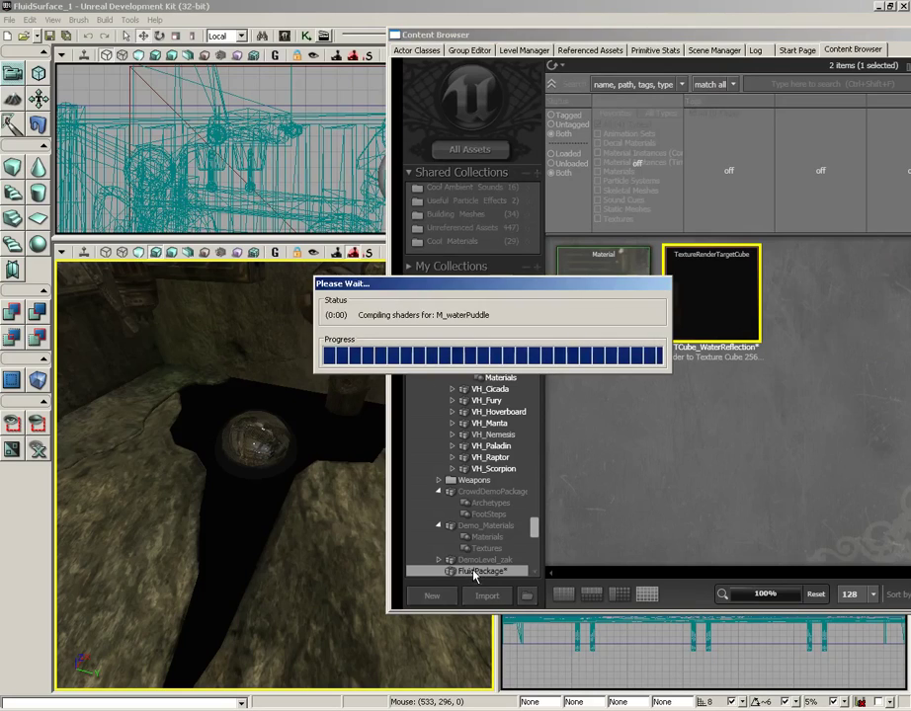
{"action": "left_click", "coordinate": [297, 415]}
{"action": "double_click", "coordinate": [298, 415]}
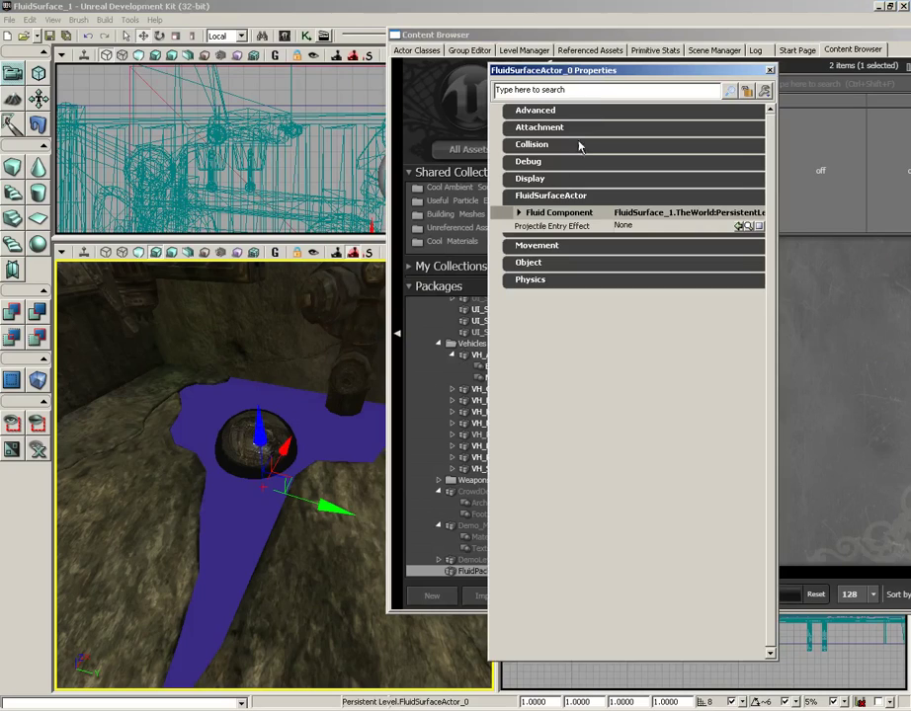
{"action": "left_click_drag", "start_coordinate": [602, 72], "coordinate": [185, 70]}
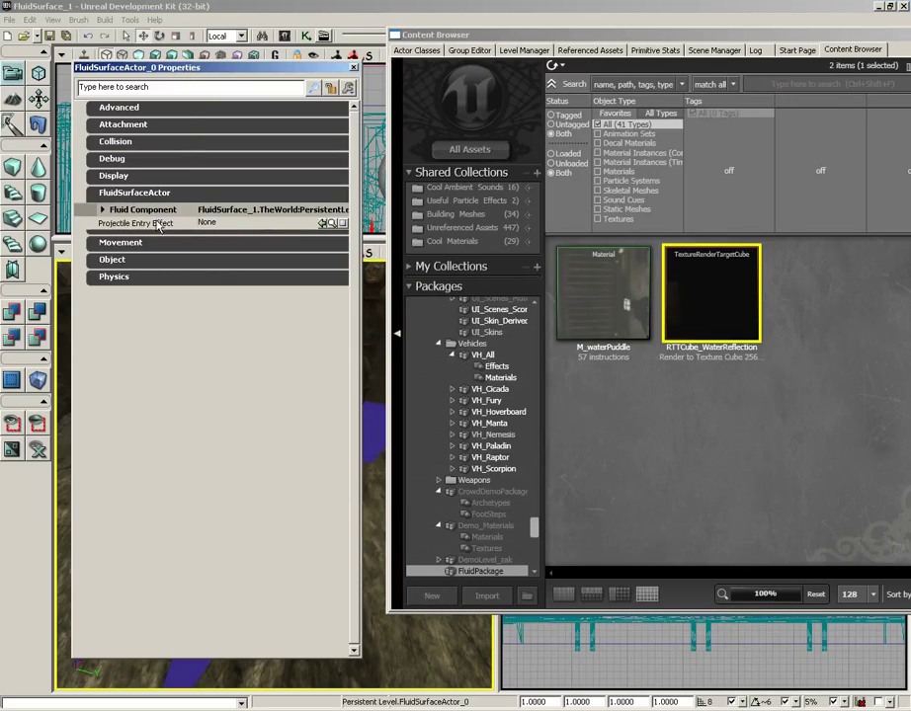
{"action": "double_click", "coordinate": [129, 212]}
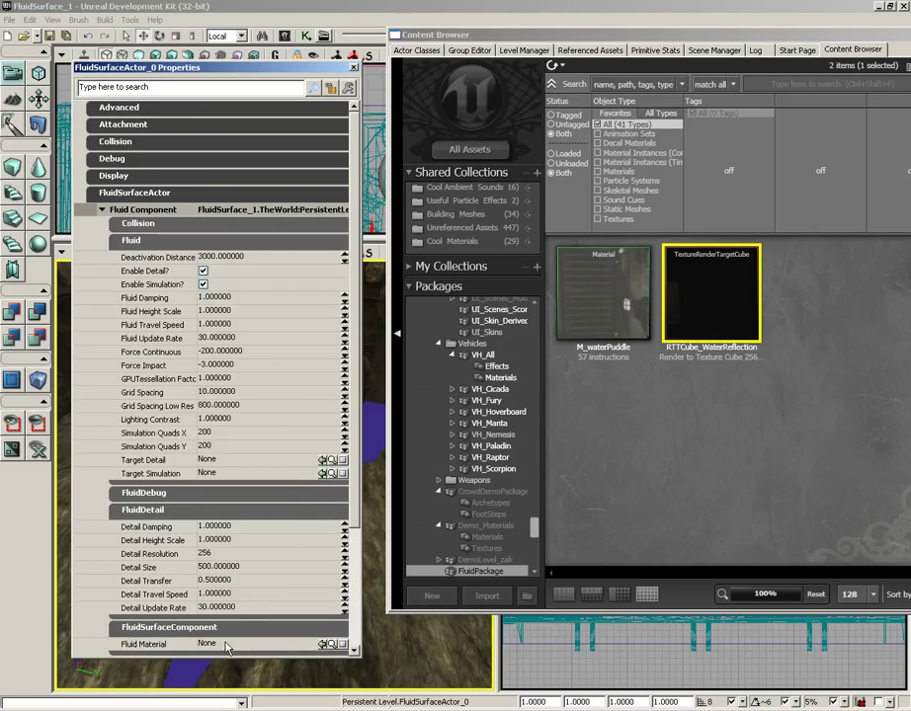
- Assign M_waterPuddle as the fluid surface's Fluid Material
{"action": "left_click", "coordinate": [624, 302]}
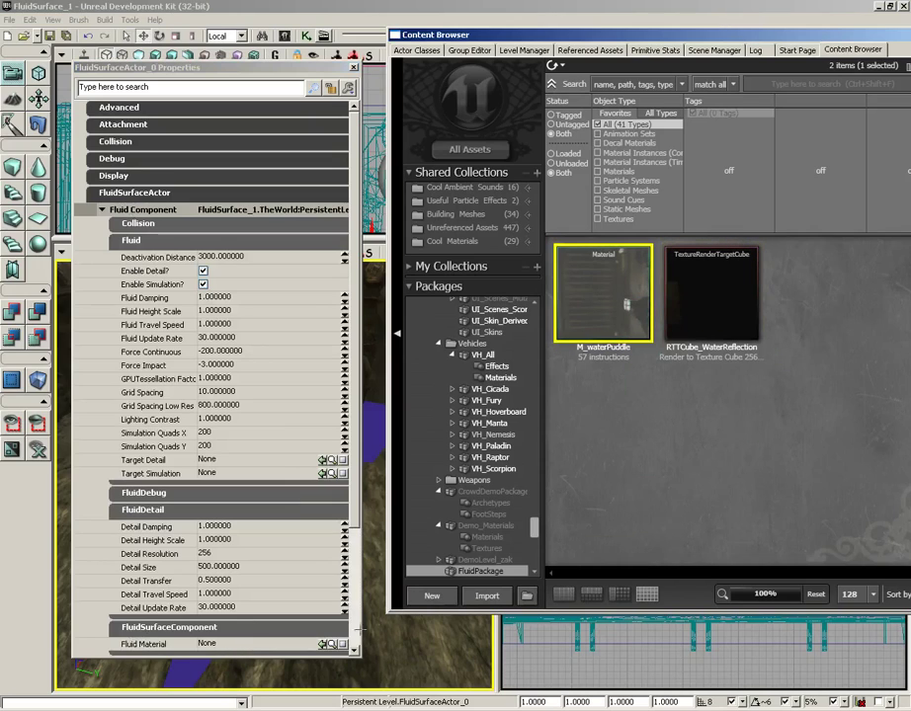
{"action": "left_click", "coordinate": [320, 645]}
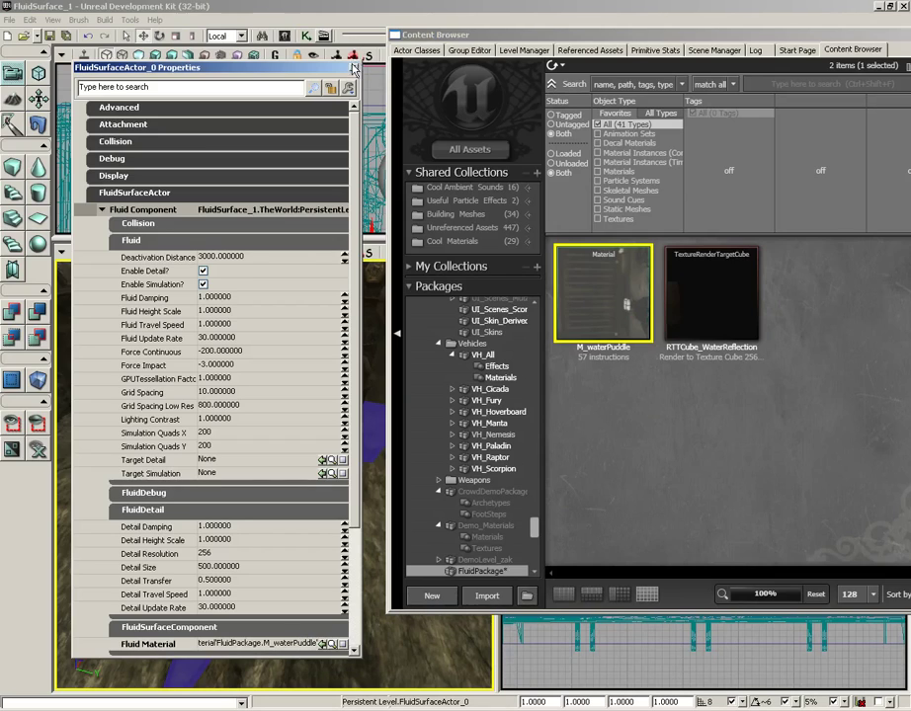
{"action": "key", "text": "Escape"}
{"action": "left_click_drag", "start_coordinate": [242, 545], "coordinate": [242, 447]}
- Play the level from the perspective viewport, look down and fire at the puddle, then exit
{"action": "right_click", "coordinate": [205, 476]}
{"action": "left_click", "coordinate": [252, 507]}
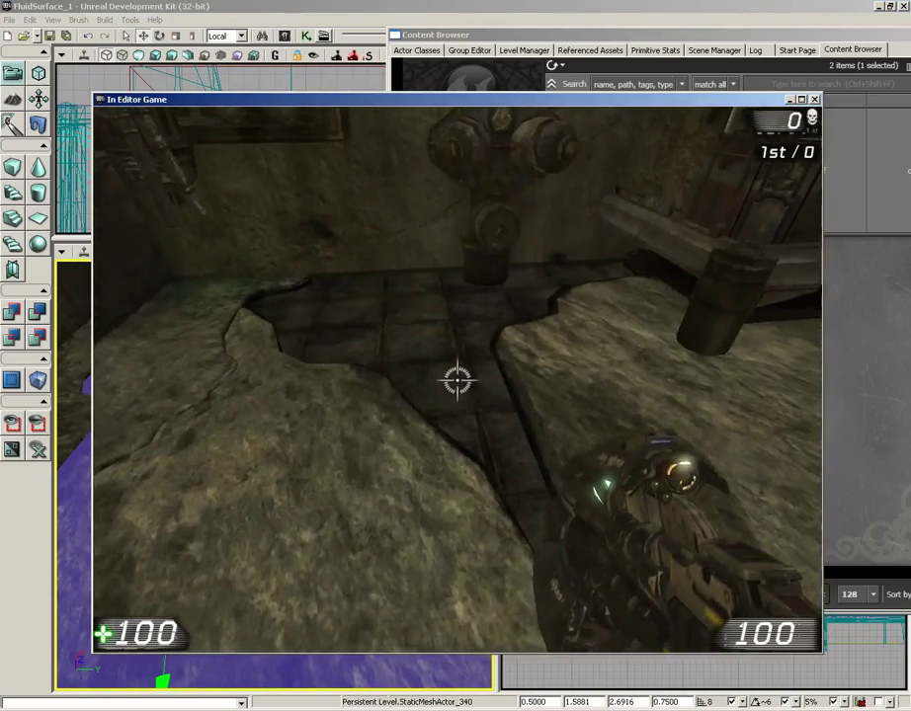
{"action": "left_click", "coordinate": [457, 381]}
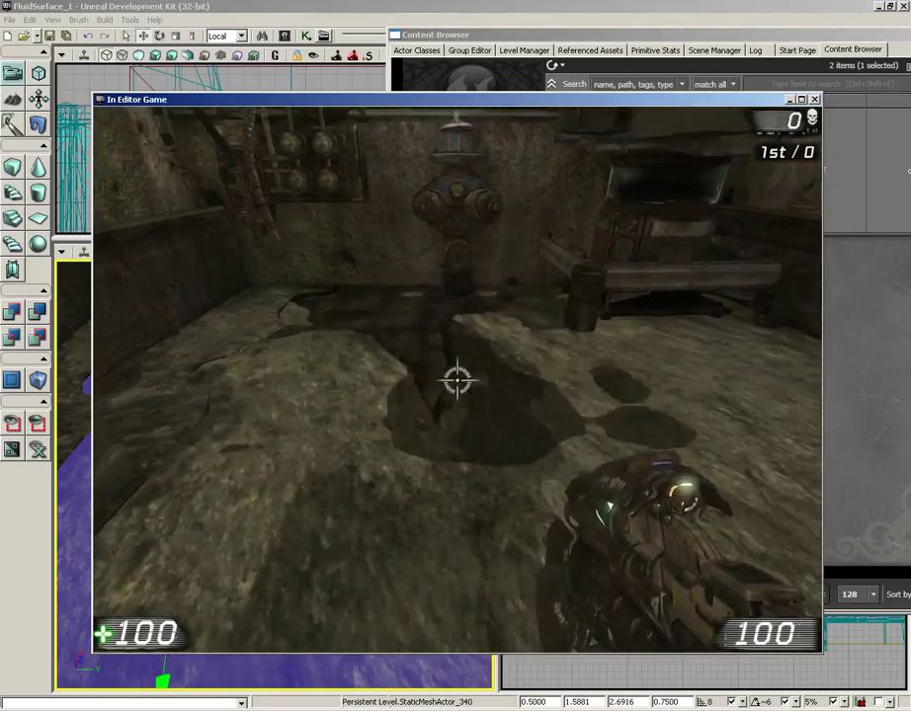
{"action": "key", "text": "Escape"}
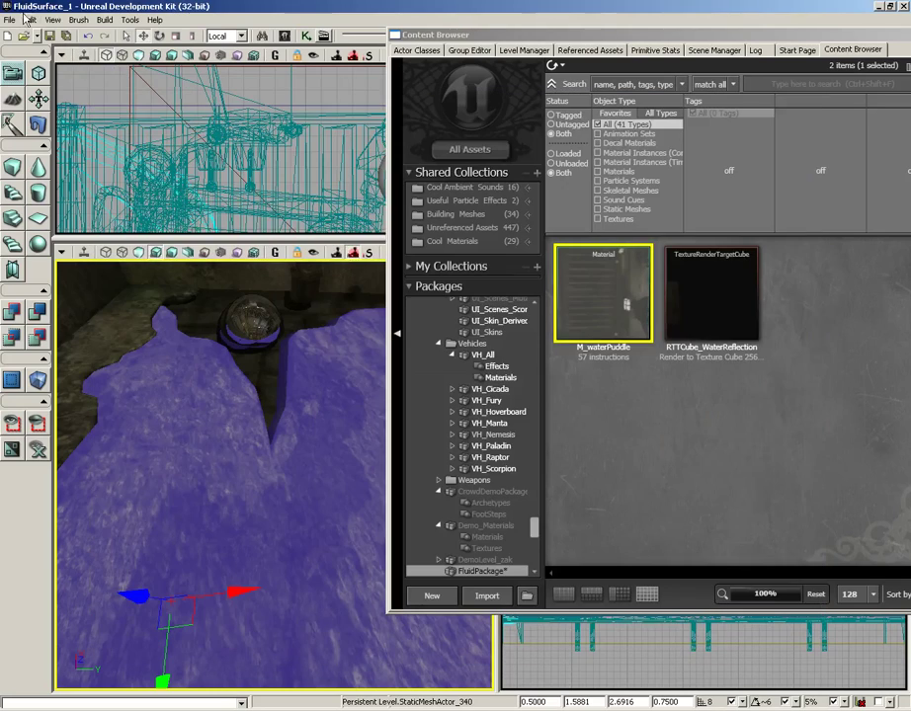
- Move the Content Browser aside and pan the perspective camera to show more of the back wall
{"action": "left_click_drag", "start_coordinate": [431, 33], "coordinate": [230, 33]}
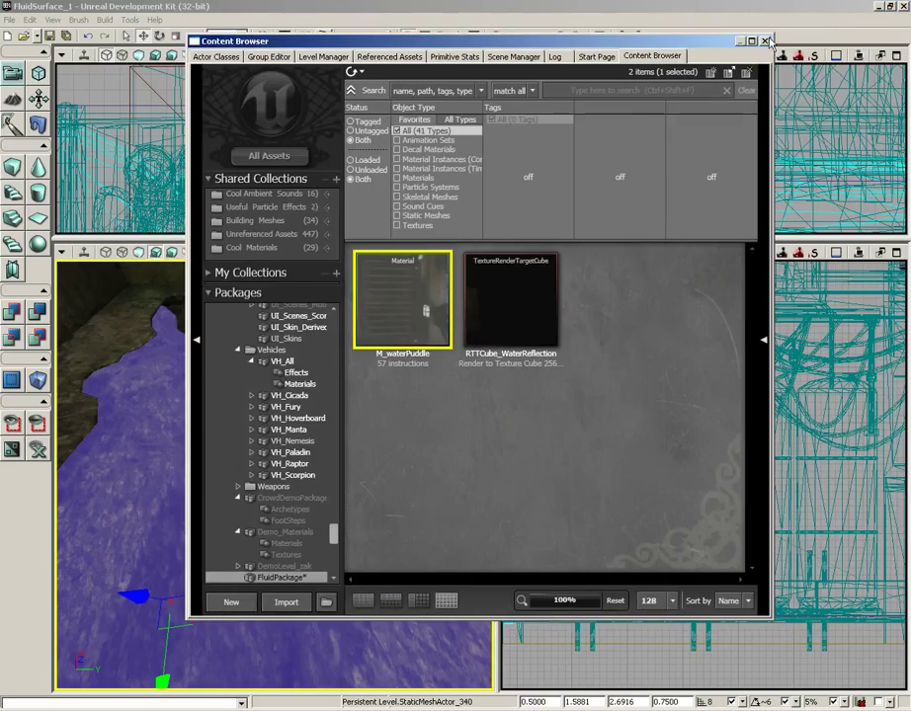
{"action": "left_click", "coordinate": [724, 50]}
{"action": "right_click_drag", "start_coordinate": [325, 386], "coordinate": [330, 435]}
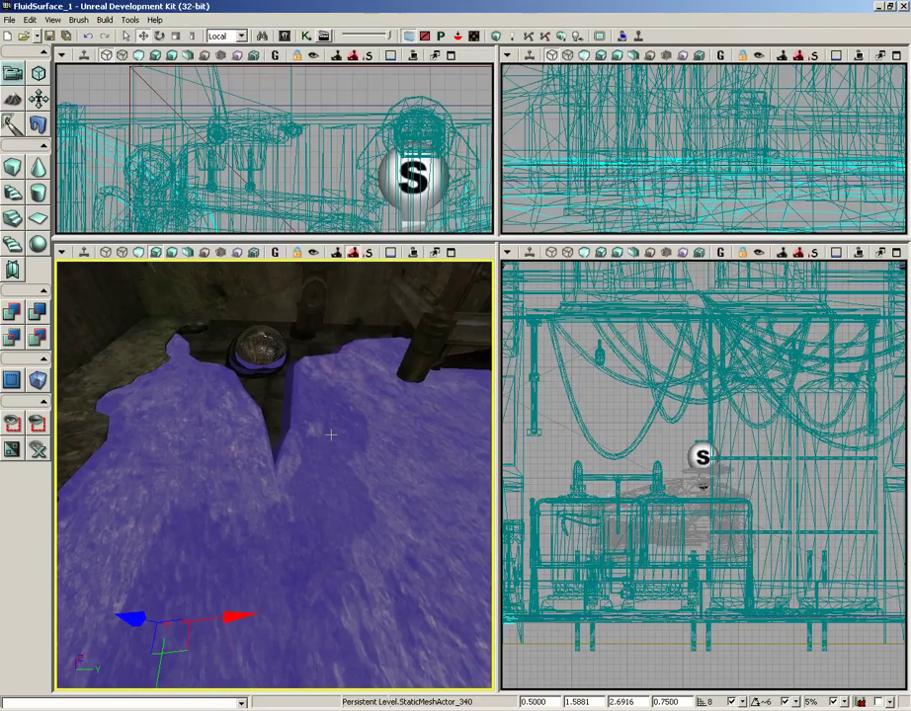